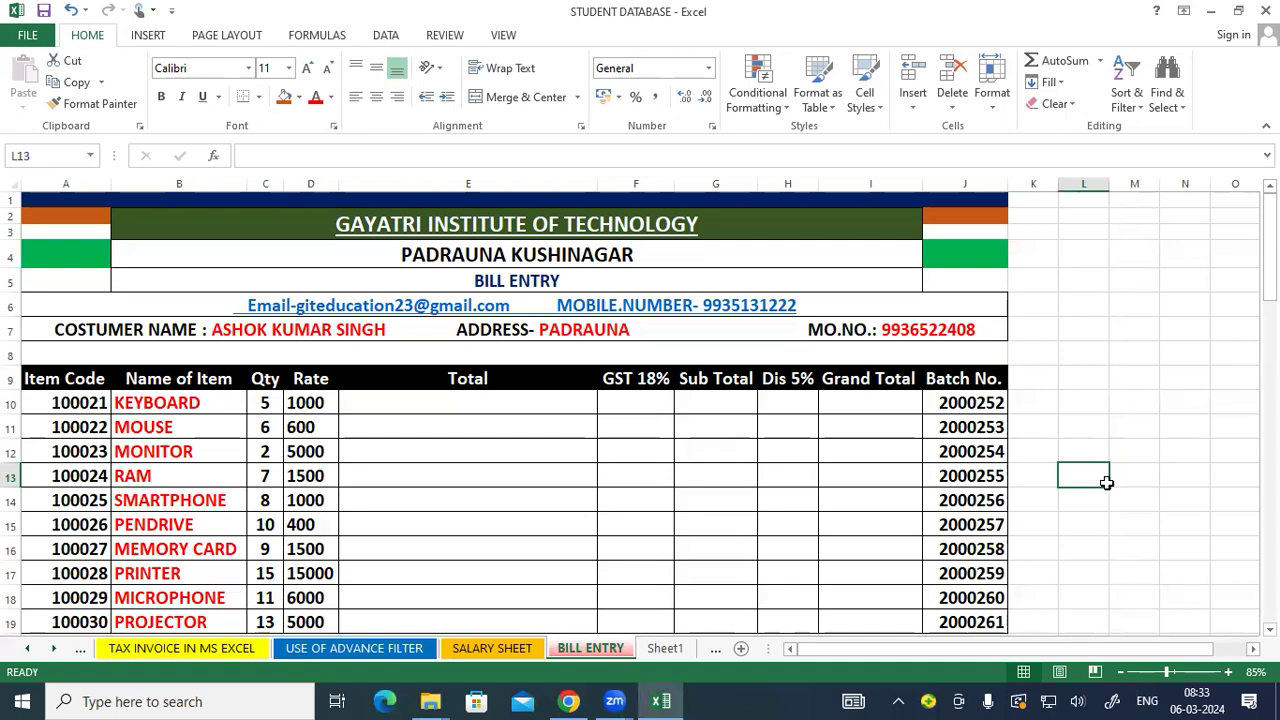
Examine the BILL ENTRY sheet's institute header, customer details row and item table columns.
{"action": "scroll", "coordinate": [1106, 483], "scroll_direction": "up", "scroll_amount": 1}
{"action": "left_click_drag", "start_coordinate": [1063, 655], "coordinate": [990, 653]}
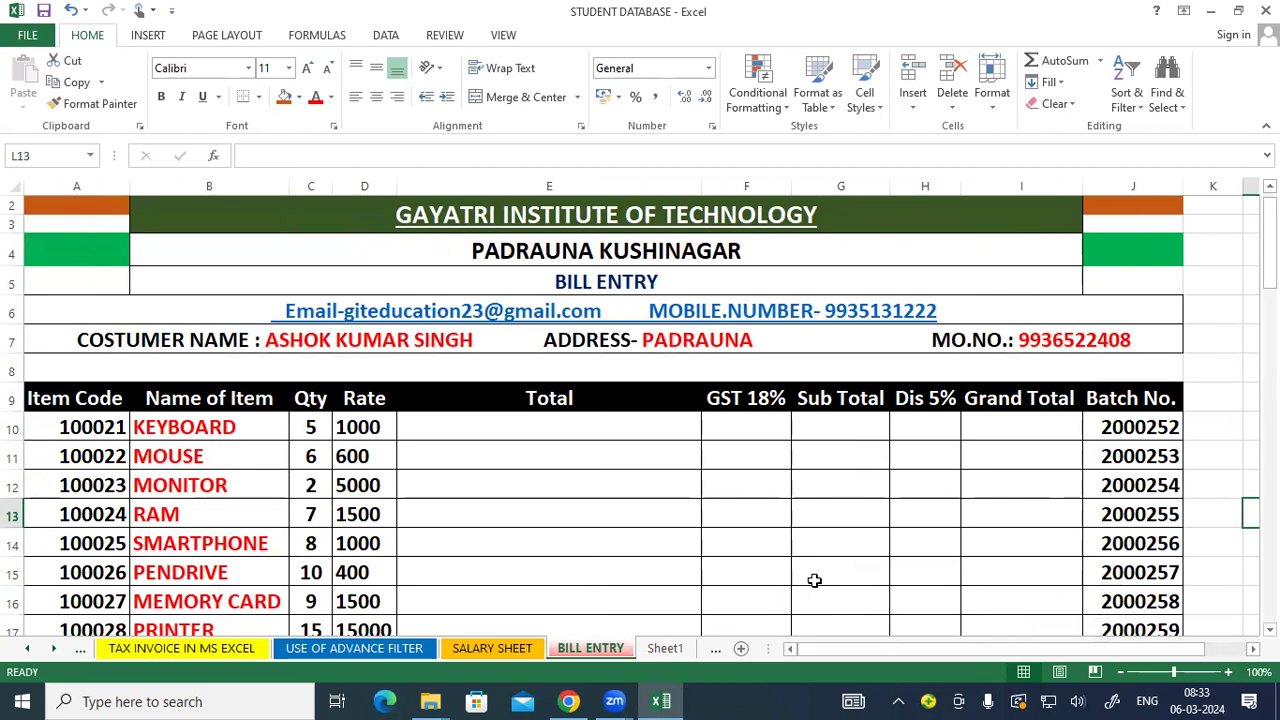
{"action": "scroll", "coordinate": [819, 571], "scroll_direction": "down", "scroll_amount": 2}
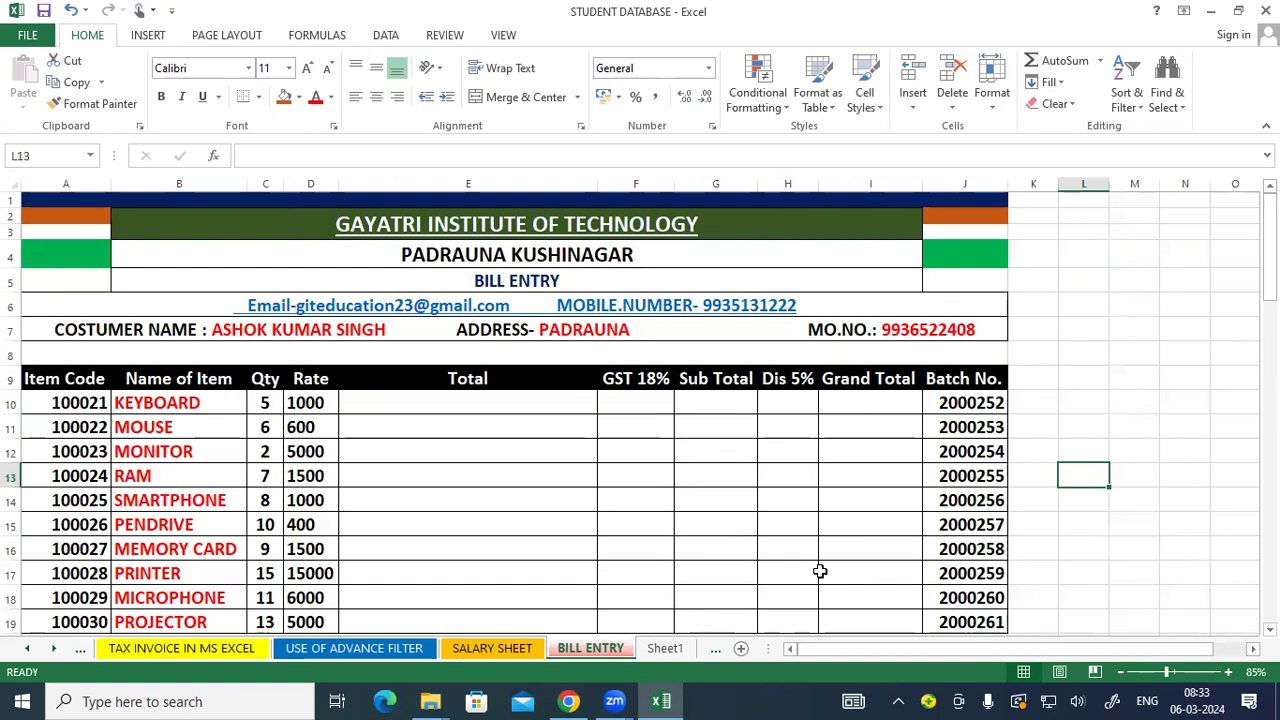
{"action": "scroll", "coordinate": [819, 571], "scroll_direction": "up", "scroll_amount": 1}
{"action": "left_click_drag", "start_coordinate": [883, 651], "coordinate": [832, 649]}
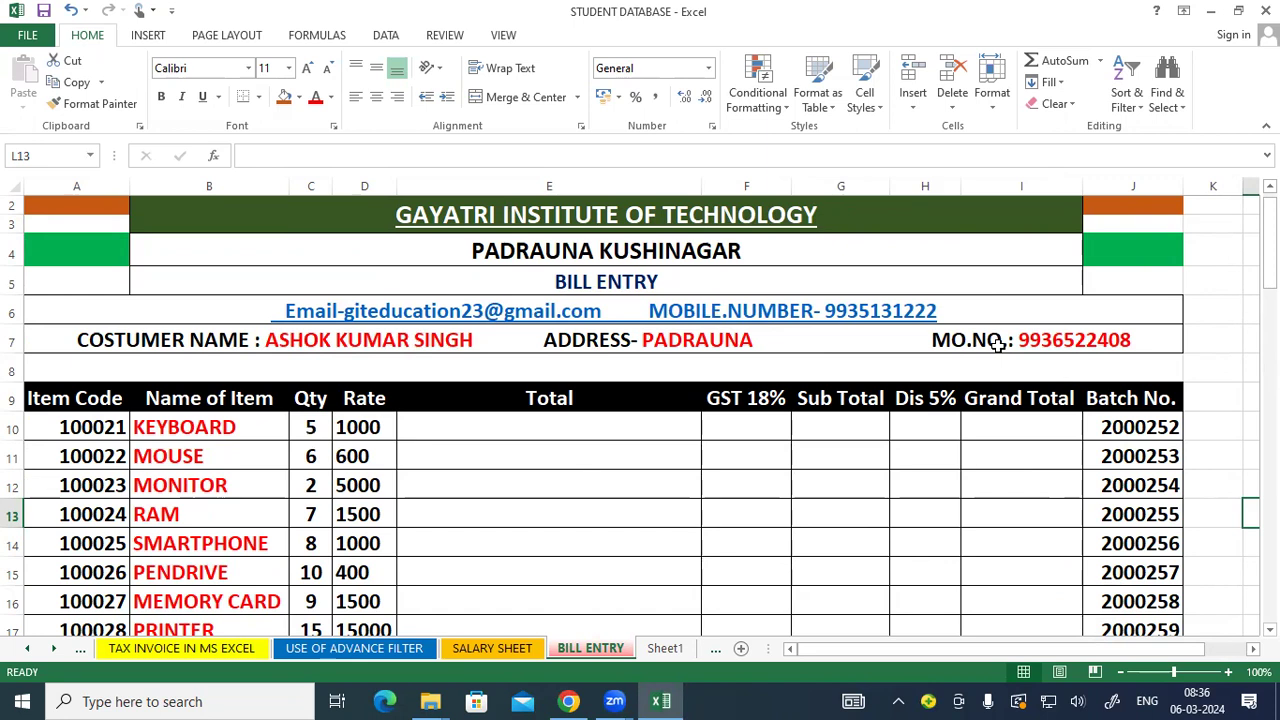
{"action": "left_click", "coordinate": [218, 332]}
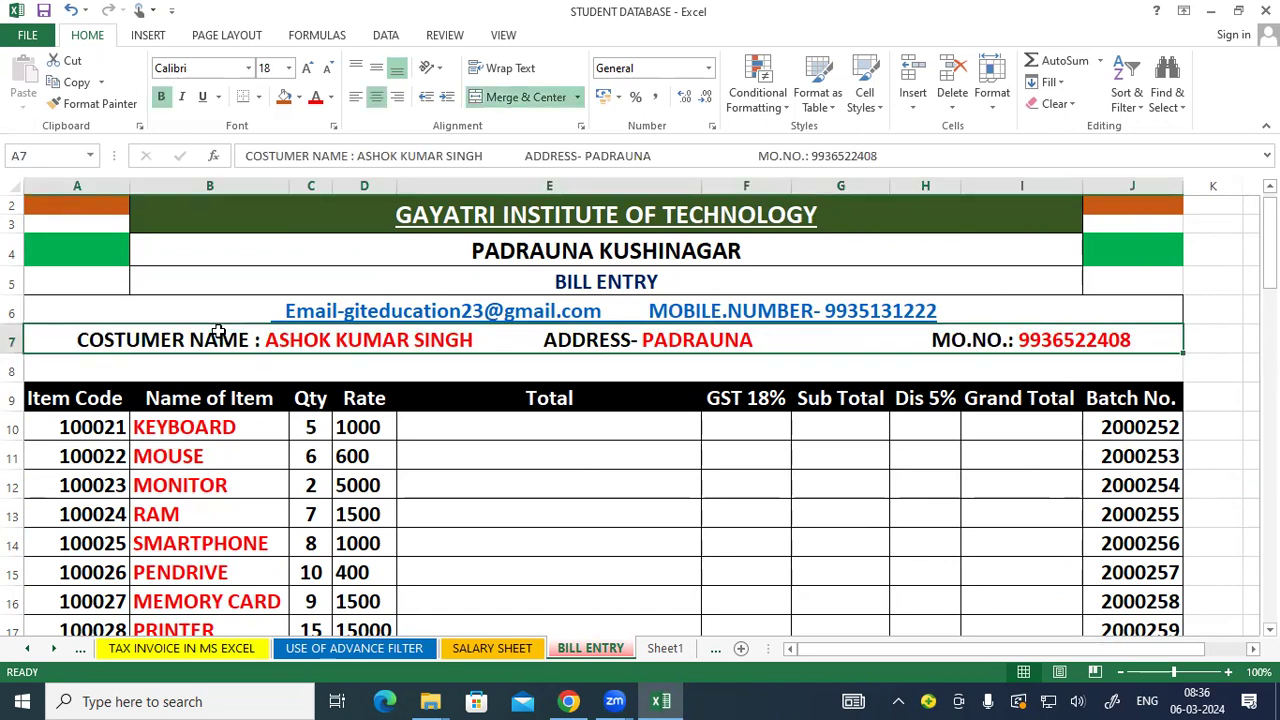
{"action": "left_click", "coordinate": [306, 217]}
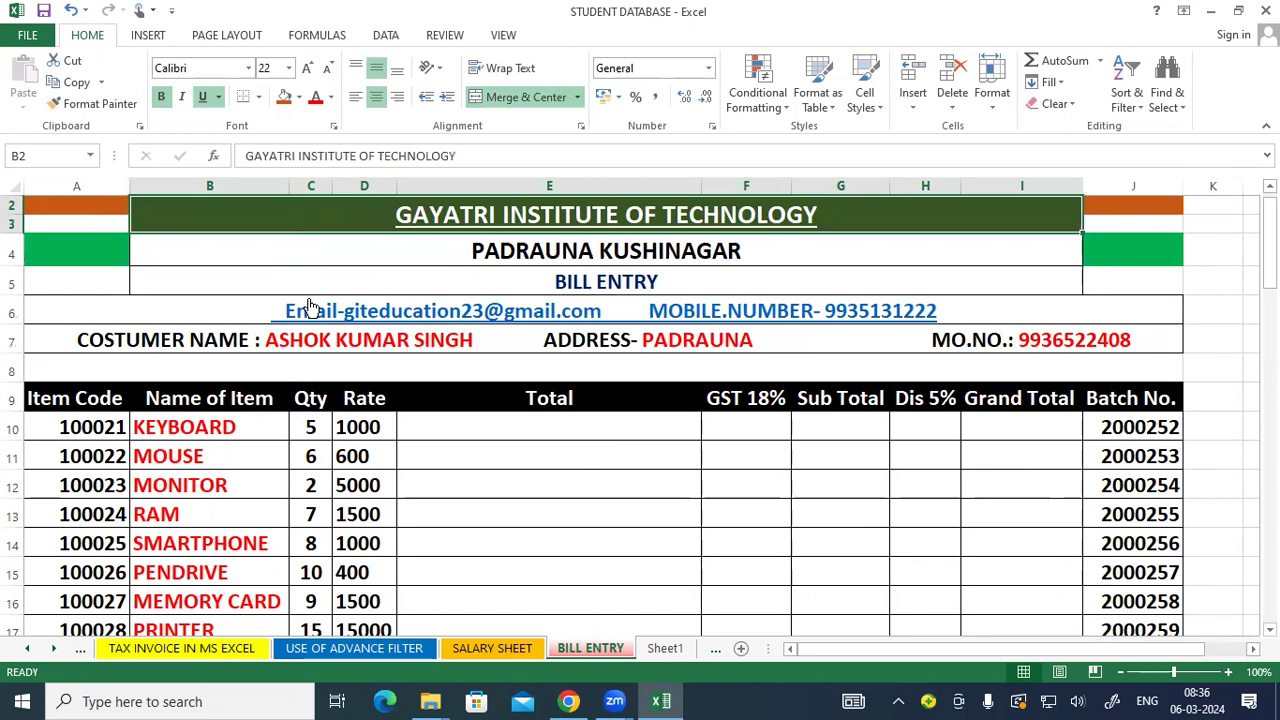
{"action": "scroll", "coordinate": [347, 428], "scroll_direction": "down", "scroll_amount": 1}
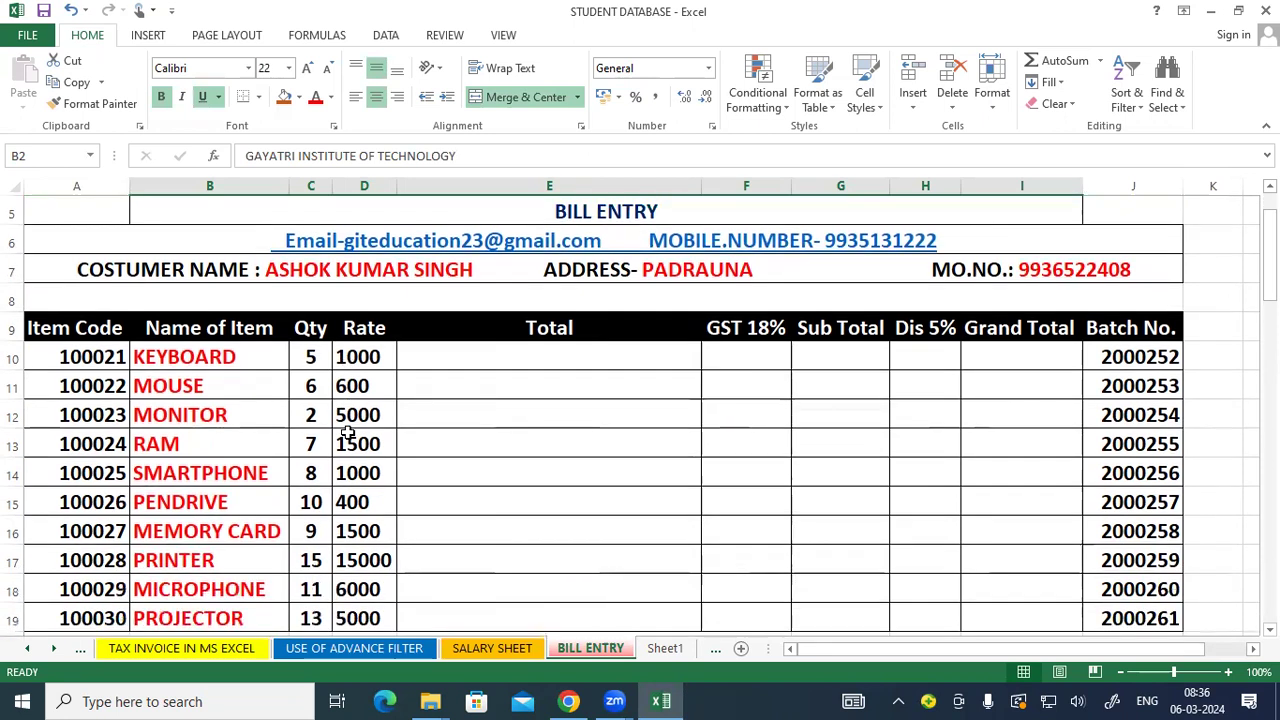
{"action": "scroll", "coordinate": [347, 428], "scroll_direction": "down", "scroll_amount": 1}
{"action": "scroll", "coordinate": [347, 426], "scroll_direction": "up", "scroll_amount": 1}
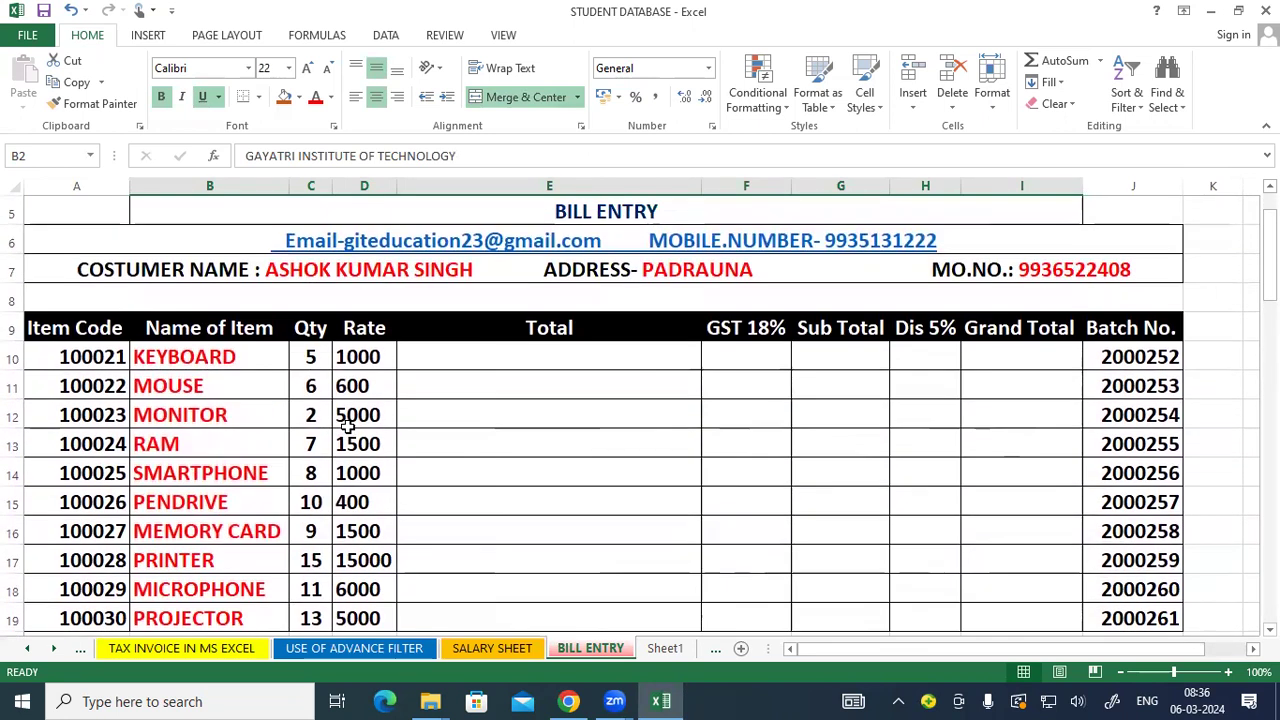
{"action": "left_click", "coordinate": [497, 404]}
{"action": "left_click", "coordinate": [234, 357]}
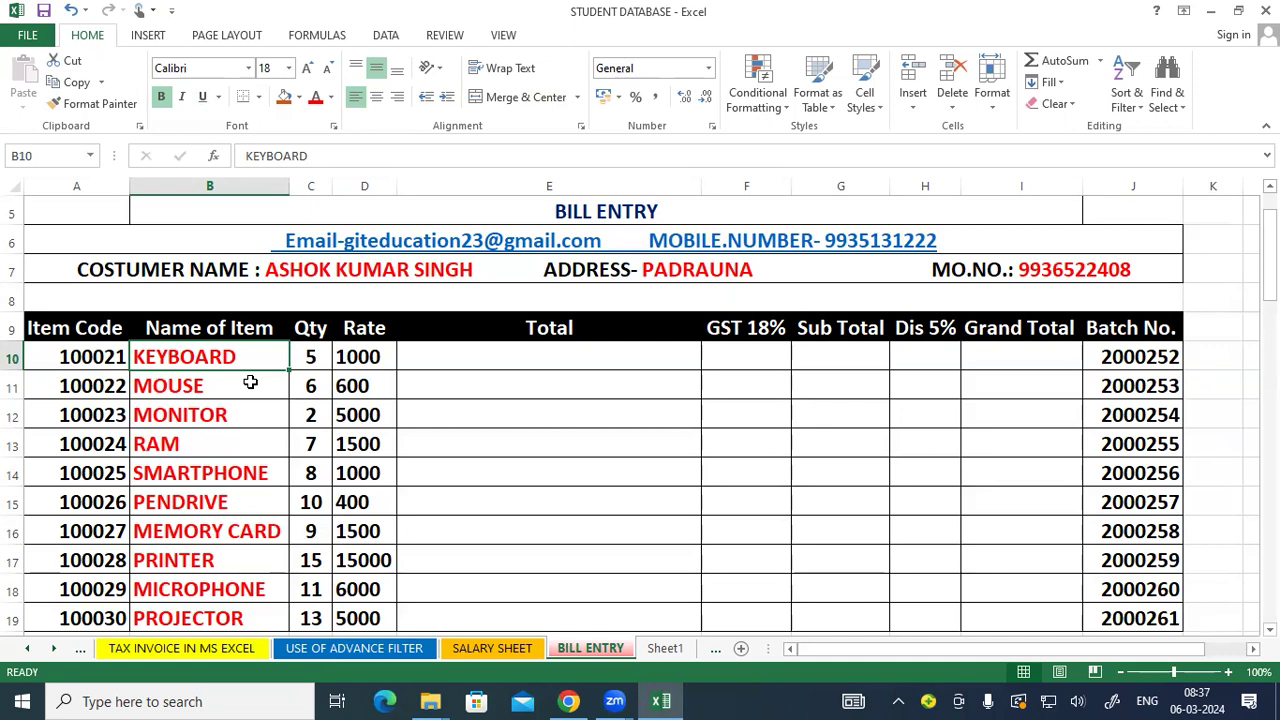
Calculate the KEYBOARD Total in E10 as =C10*D10 and fill the formula down to the PROJECTOR row.
{"action": "left_click", "coordinate": [600, 352]}
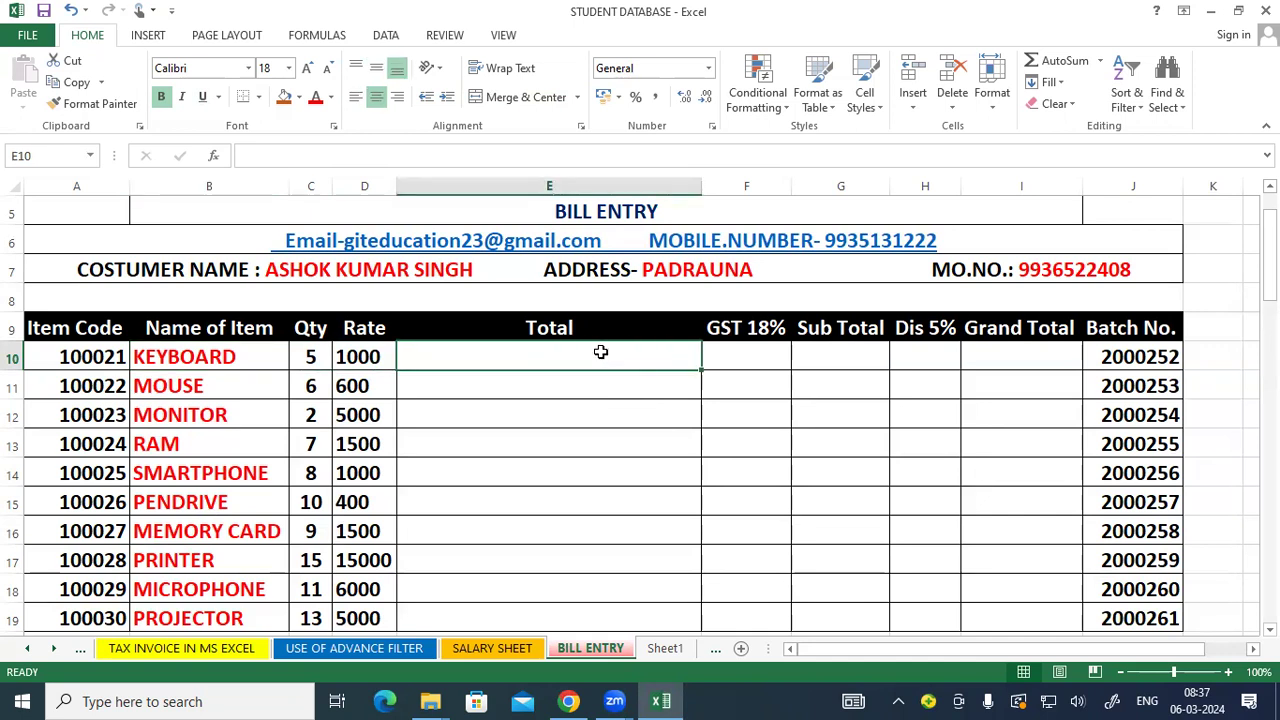
{"action": "type", "text": "="}
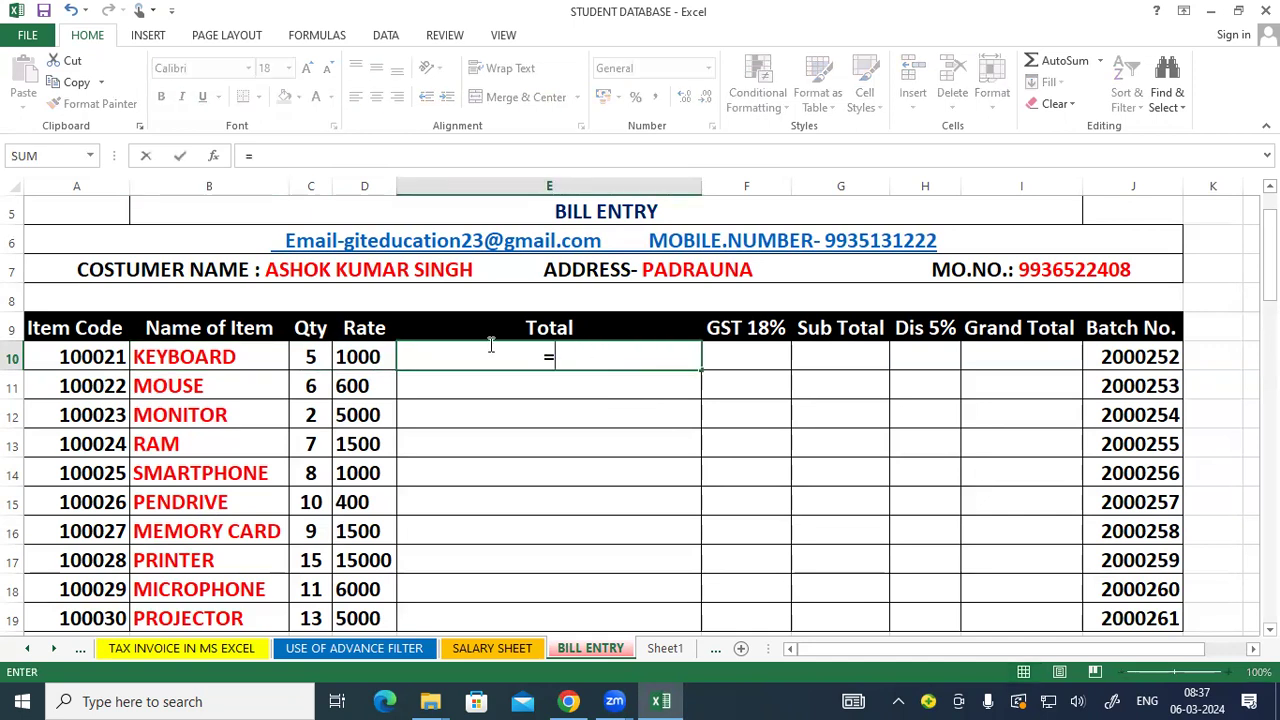
{"action": "left_click", "coordinate": [316, 355]}
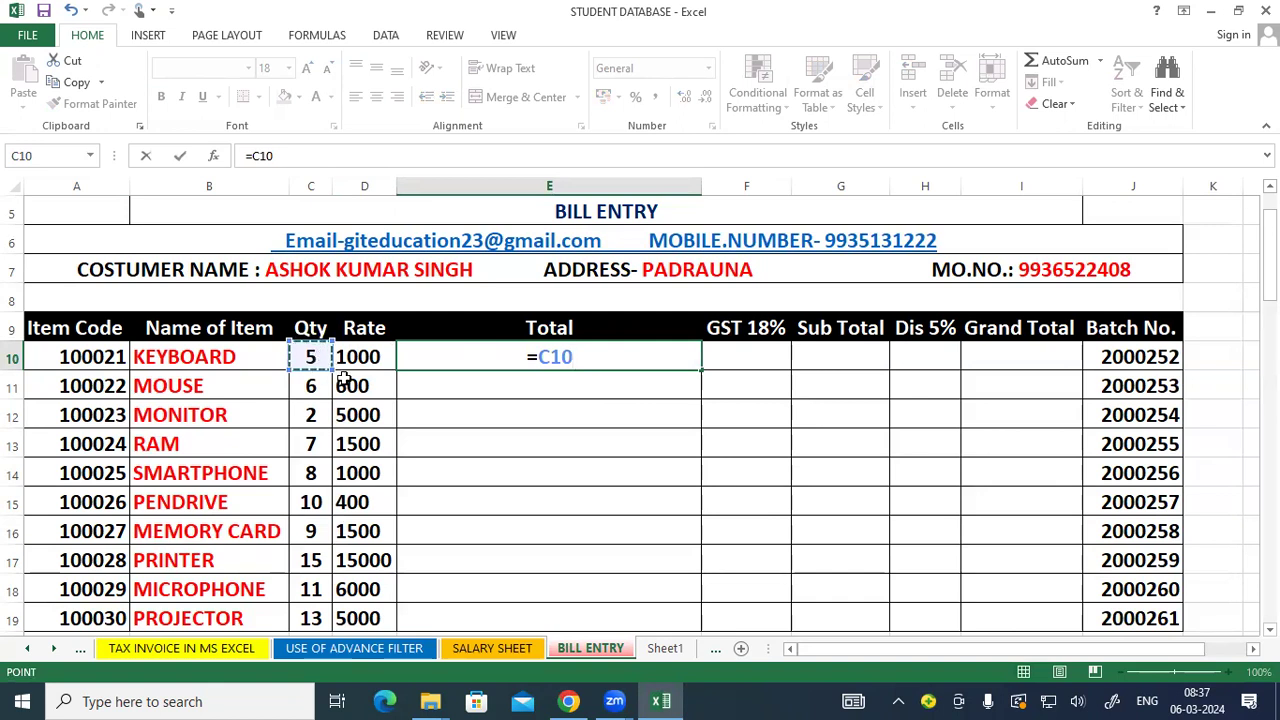
{"action": "type", "text": "*"}
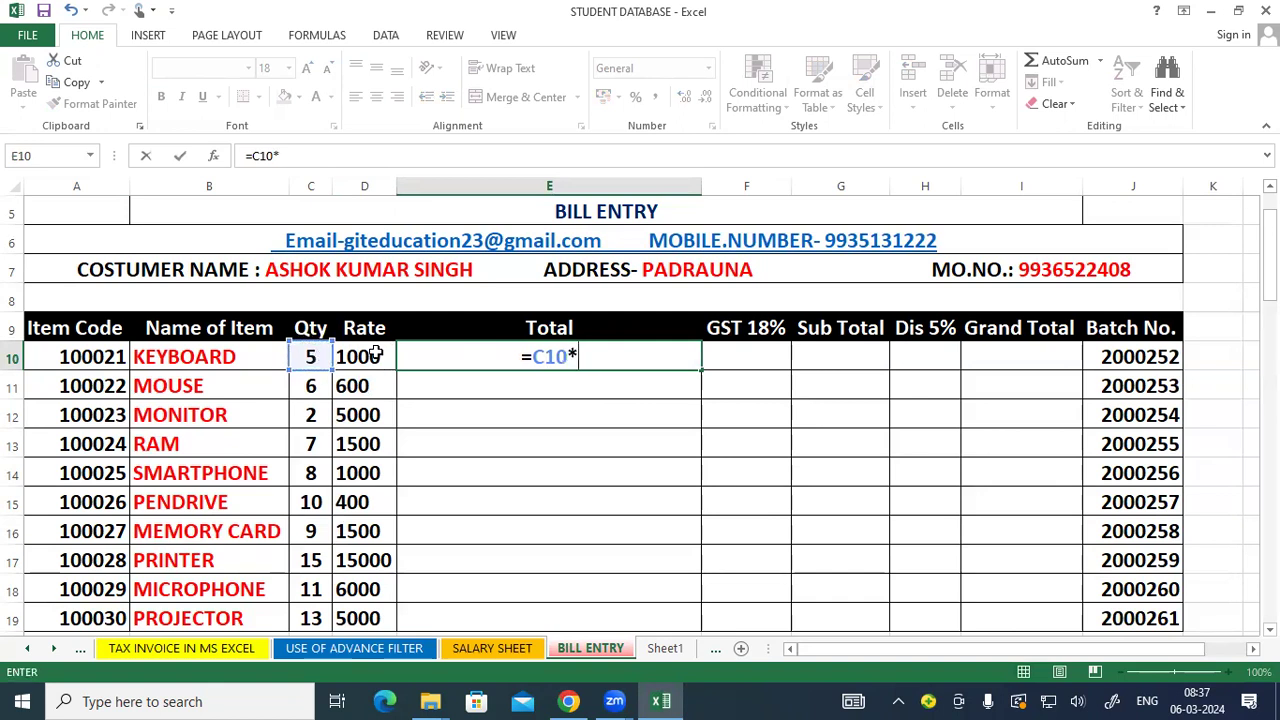
{"action": "left_click", "coordinate": [375, 356]}
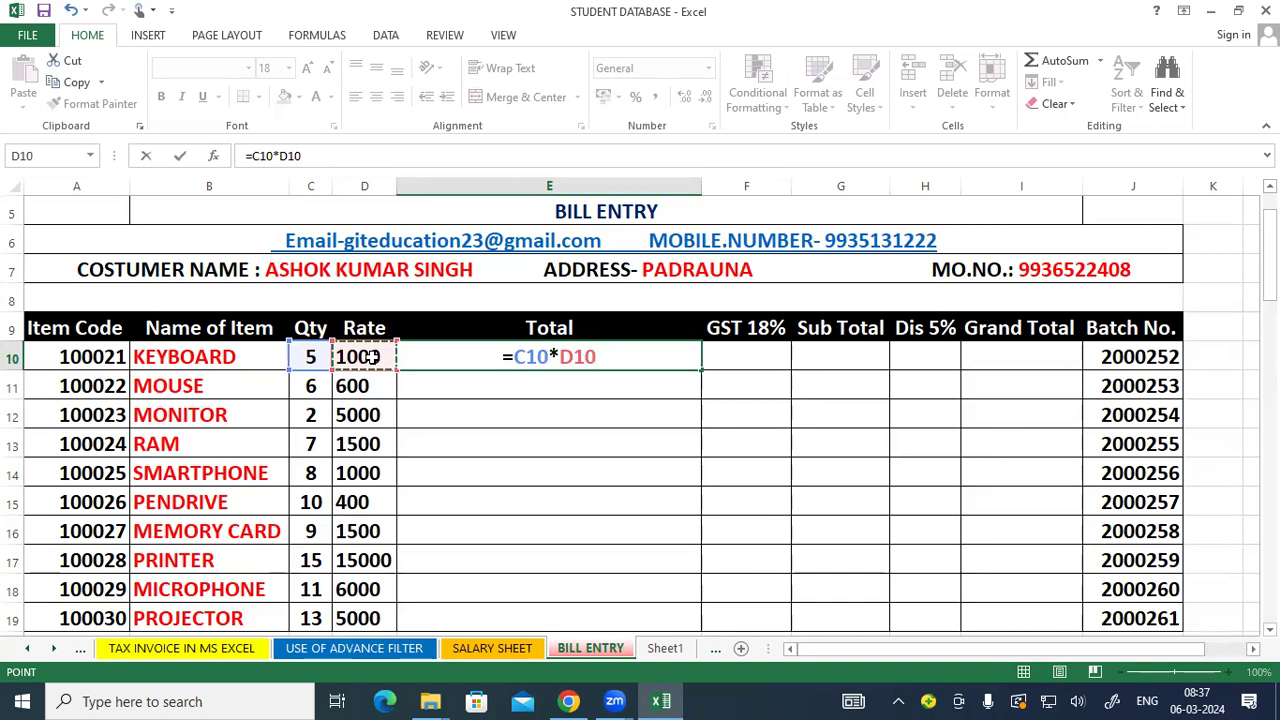
{"action": "key", "text": "Return"}
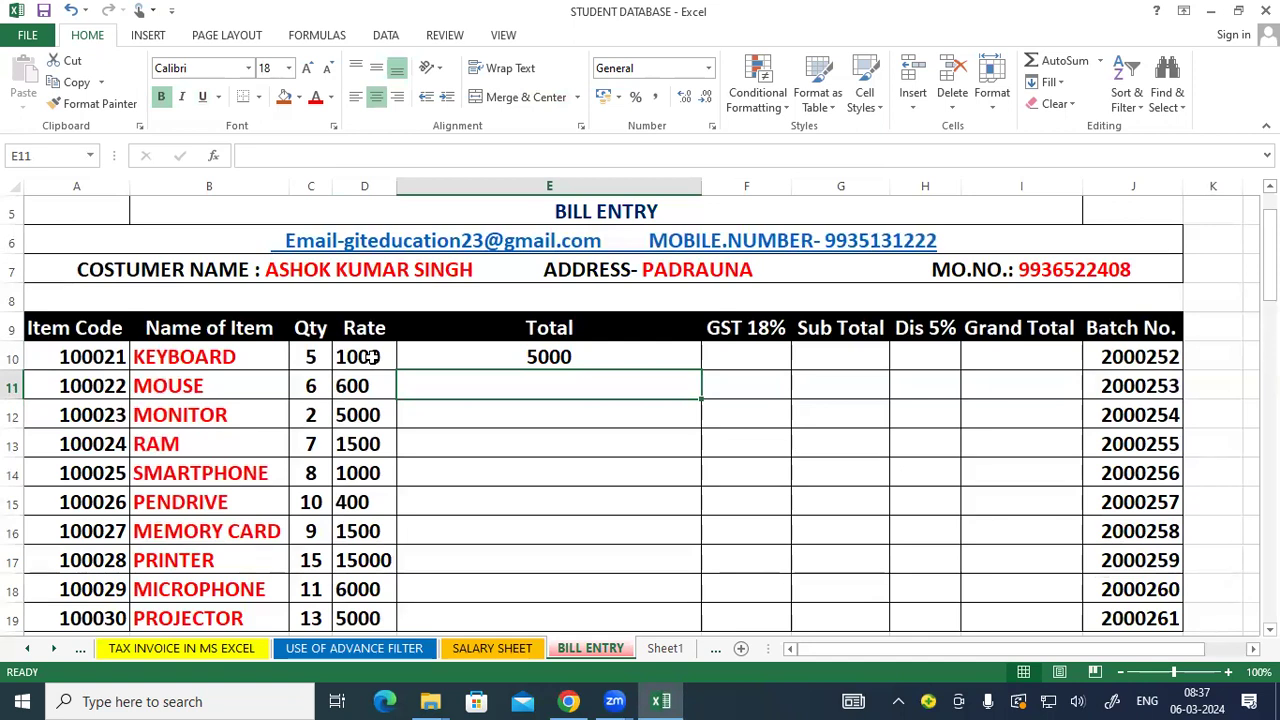
{"action": "left_click", "coordinate": [608, 348]}
{"action": "double_click", "coordinate": [702, 370]}
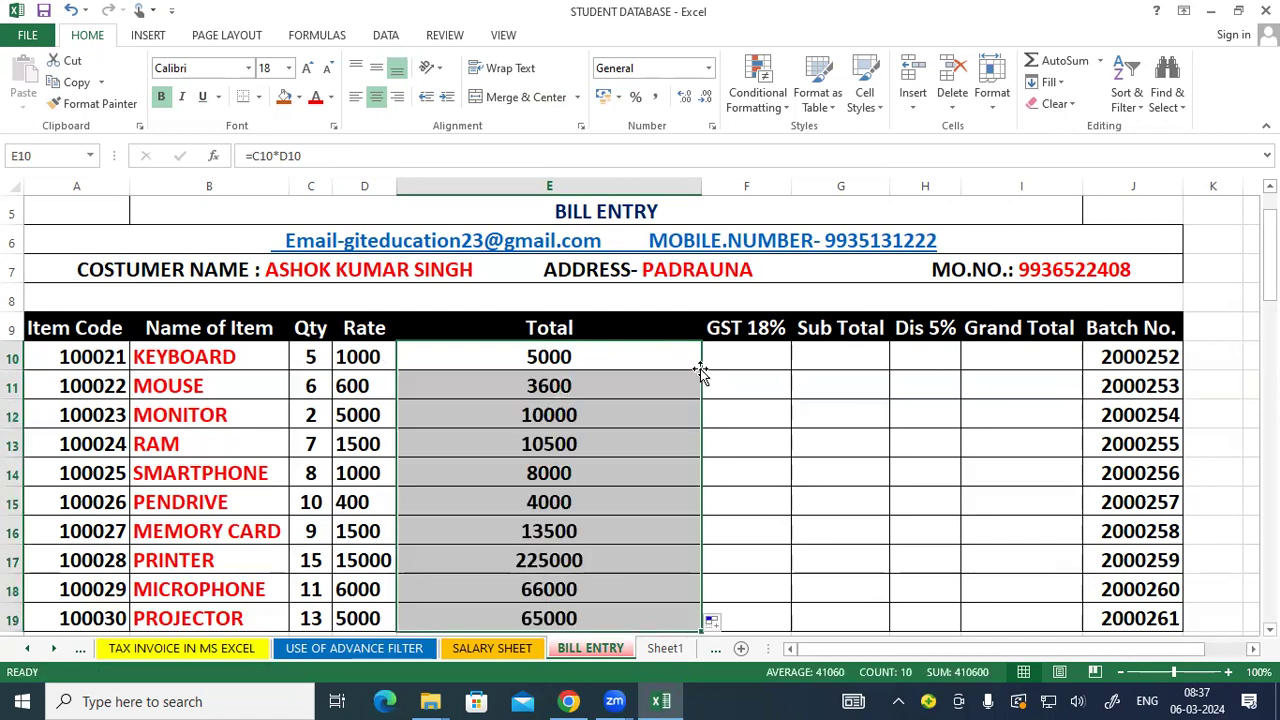
{"action": "left_click", "coordinate": [752, 359]}
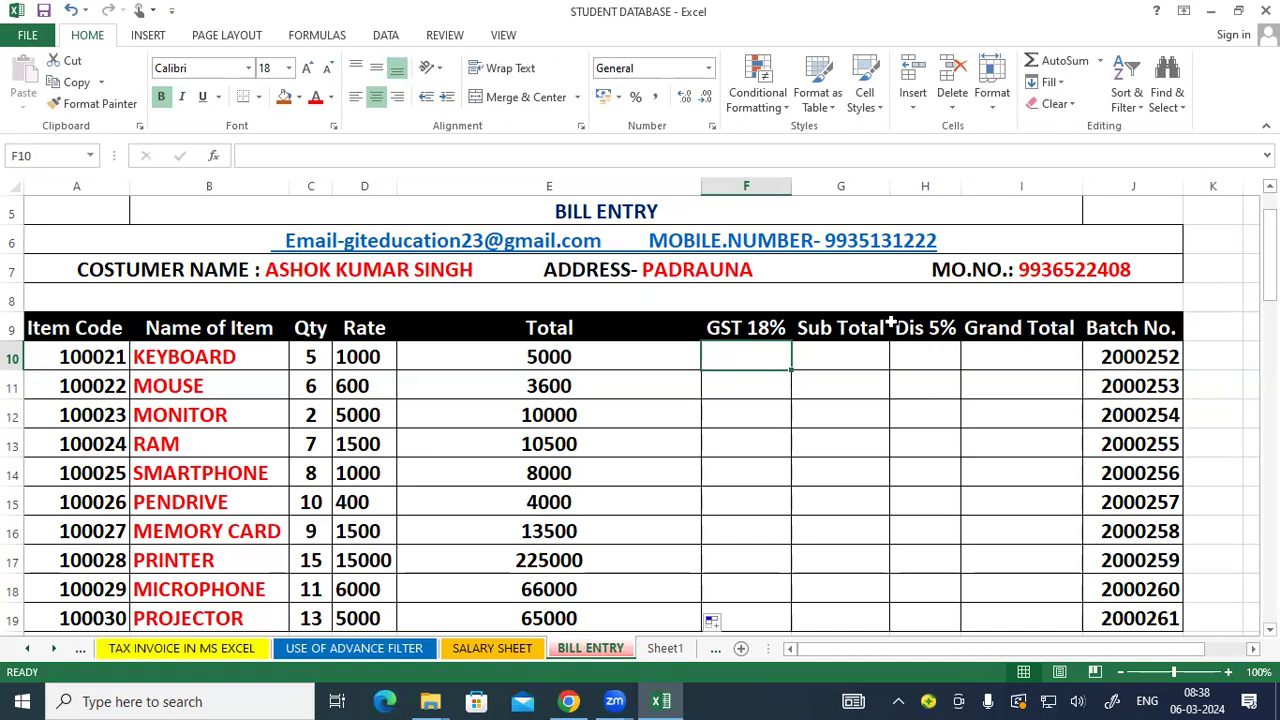
{"action": "left_click", "coordinate": [666, 358]}
{"action": "left_click_drag", "start_coordinate": [666, 376], "coordinate": [660, 603]}
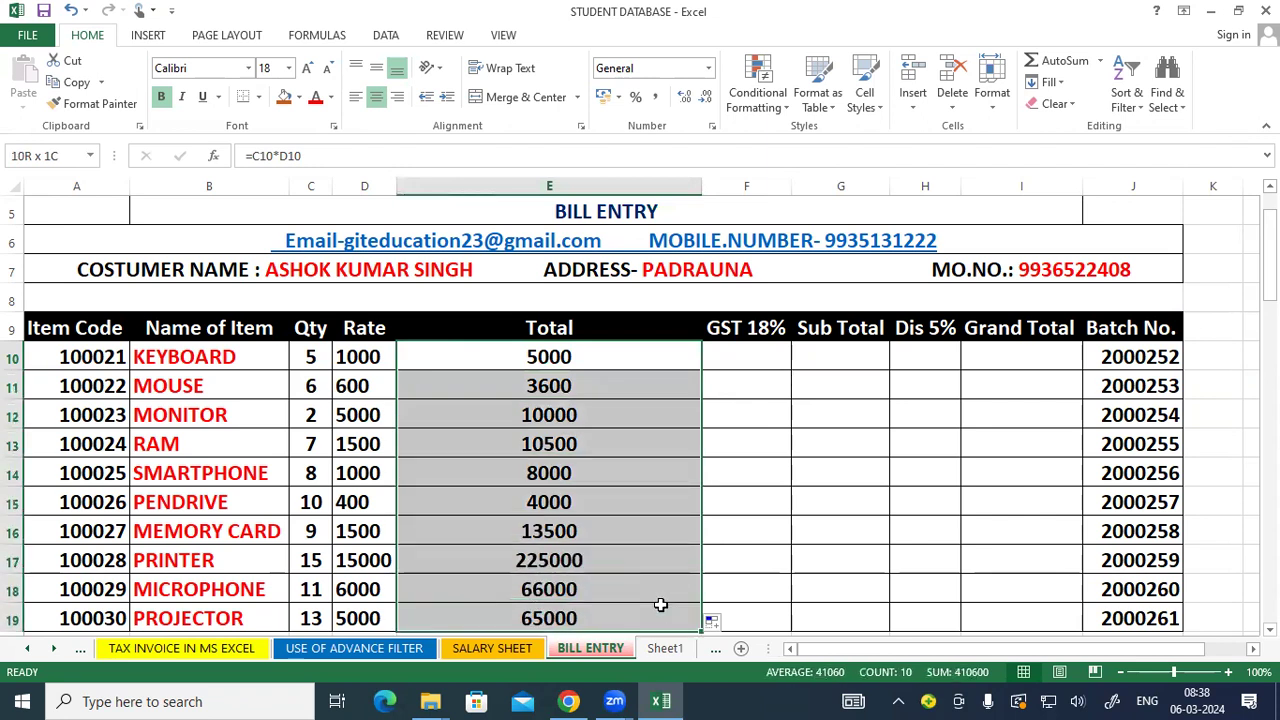
{"action": "left_click_drag", "start_coordinate": [756, 360], "coordinate": [766, 600]}
{"action": "left_click", "coordinate": [895, 420]}
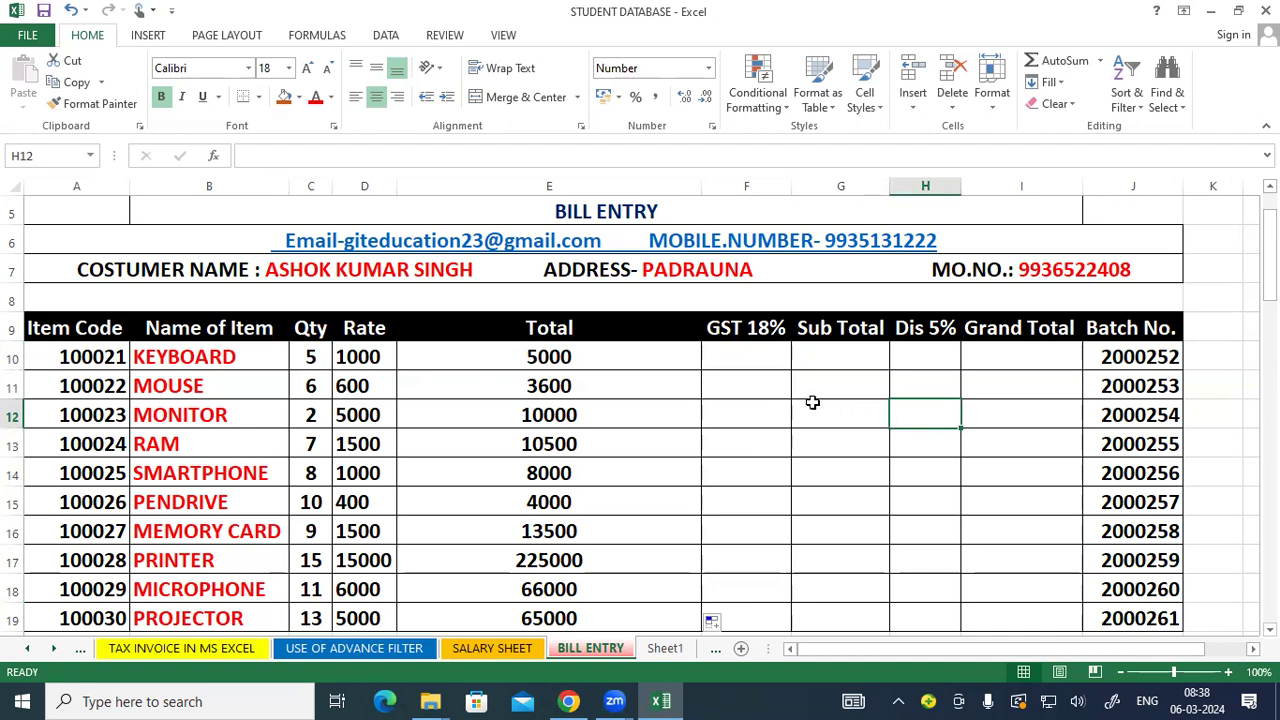
Calculate the GST 18% amount in F10 as =E10*18/100 and fill the formula down to row 19.
{"action": "left_click", "coordinate": [737, 364]}
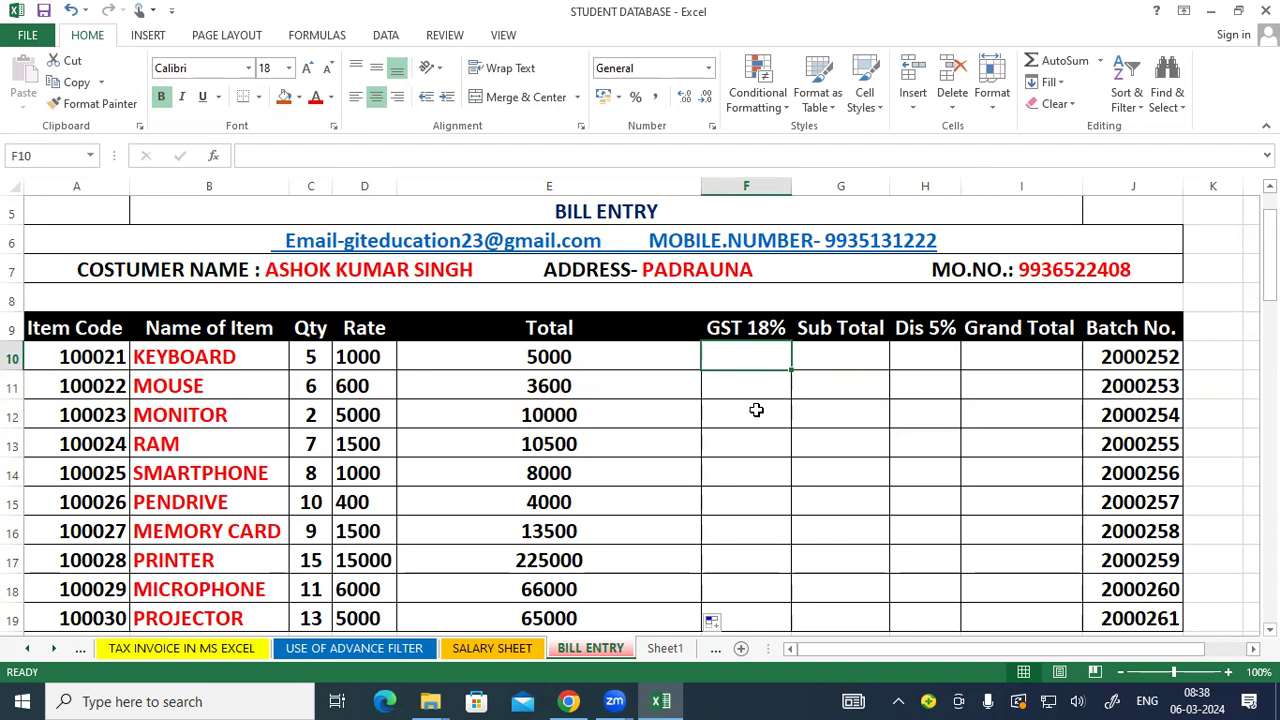
{"action": "type", "text": "="}
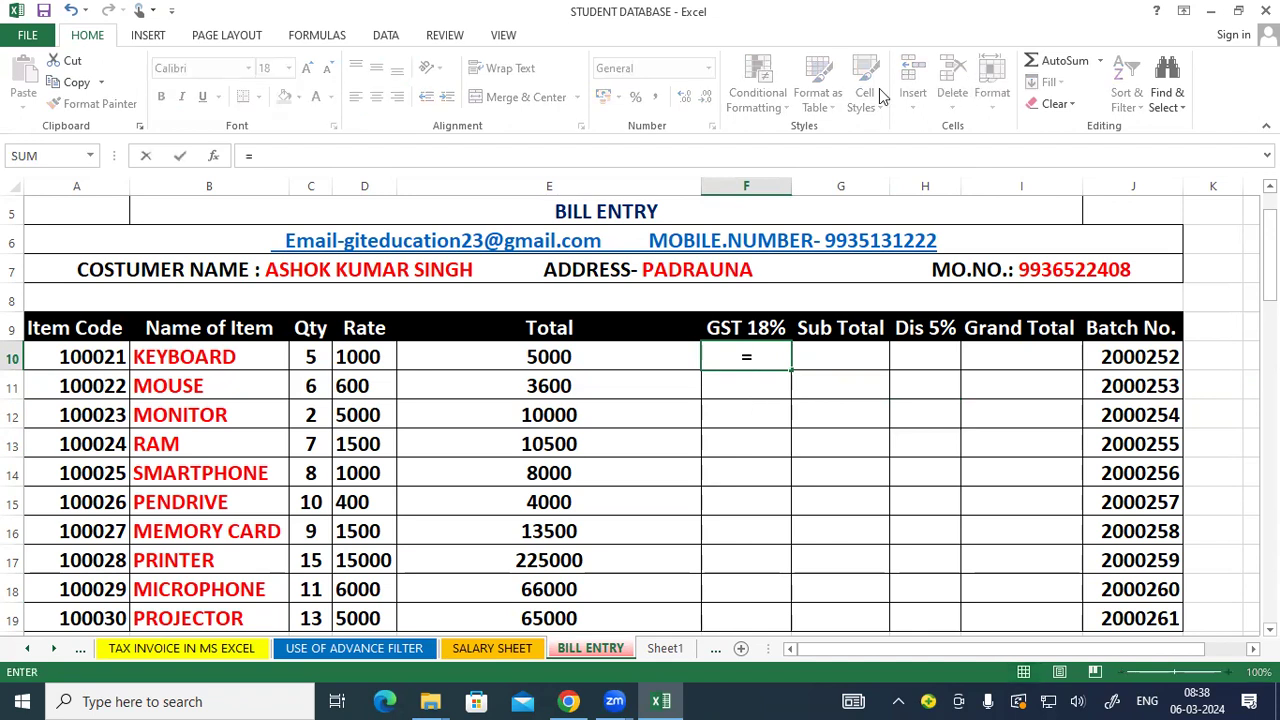
{"action": "left_click", "coordinate": [588, 348]}
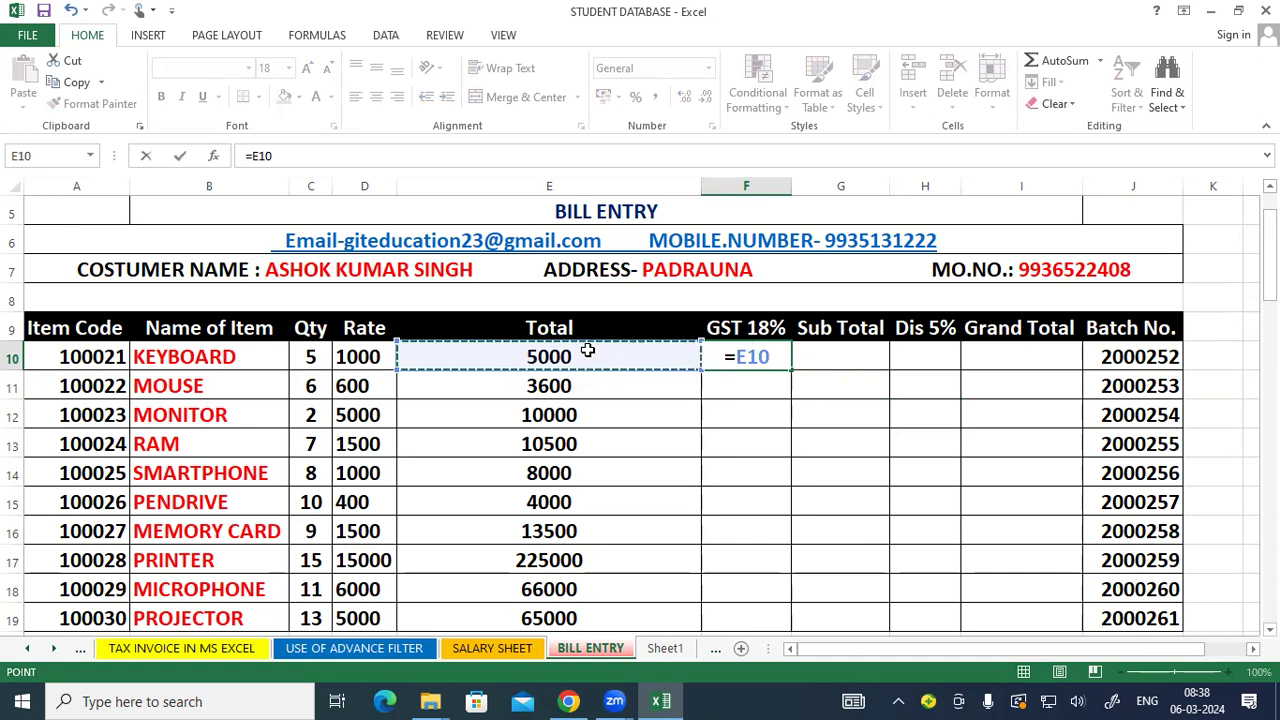
{"action": "type", "text": "*"}
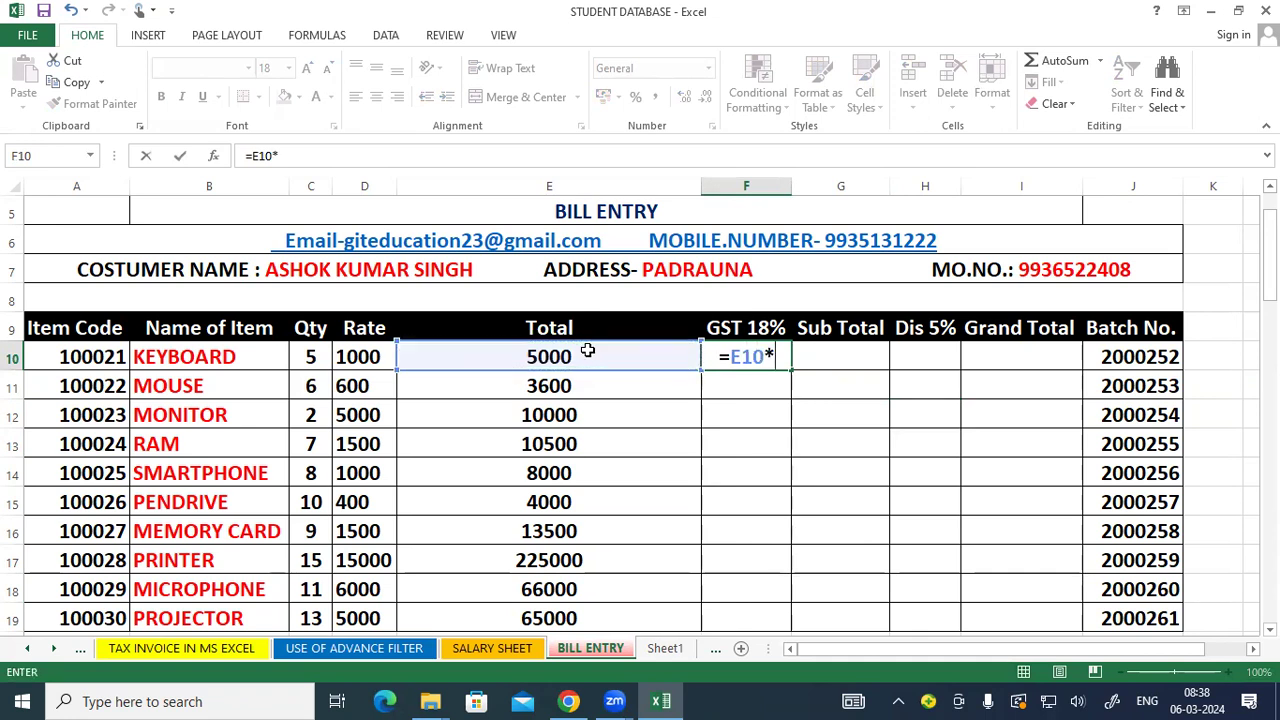
{"action": "type", "text": "18"}
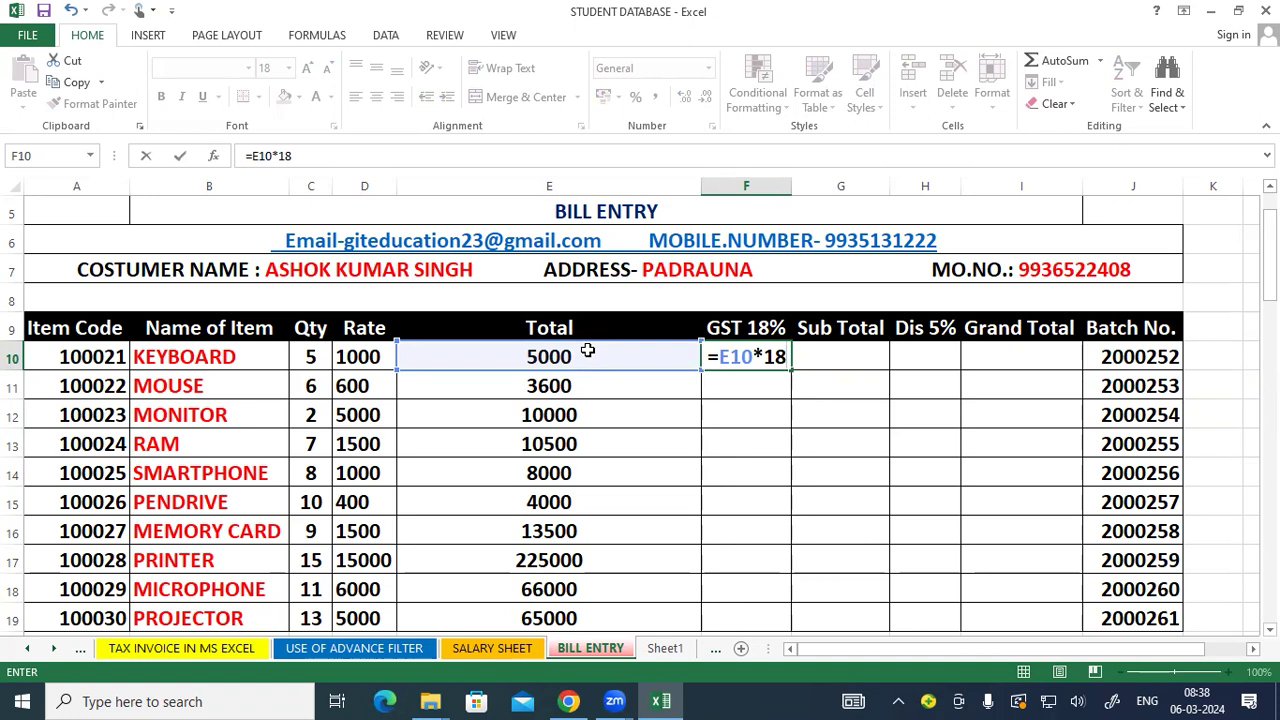
{"action": "type", "text": "/100"}
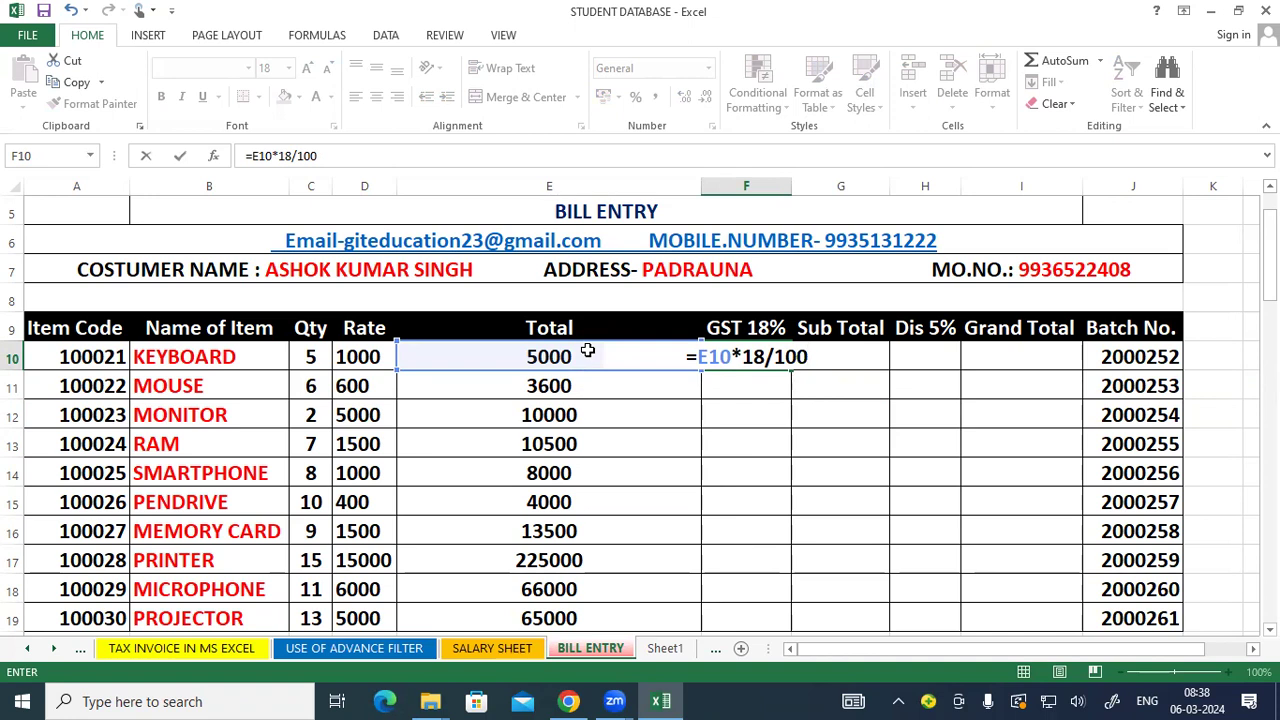
{"action": "key", "text": "Return"}
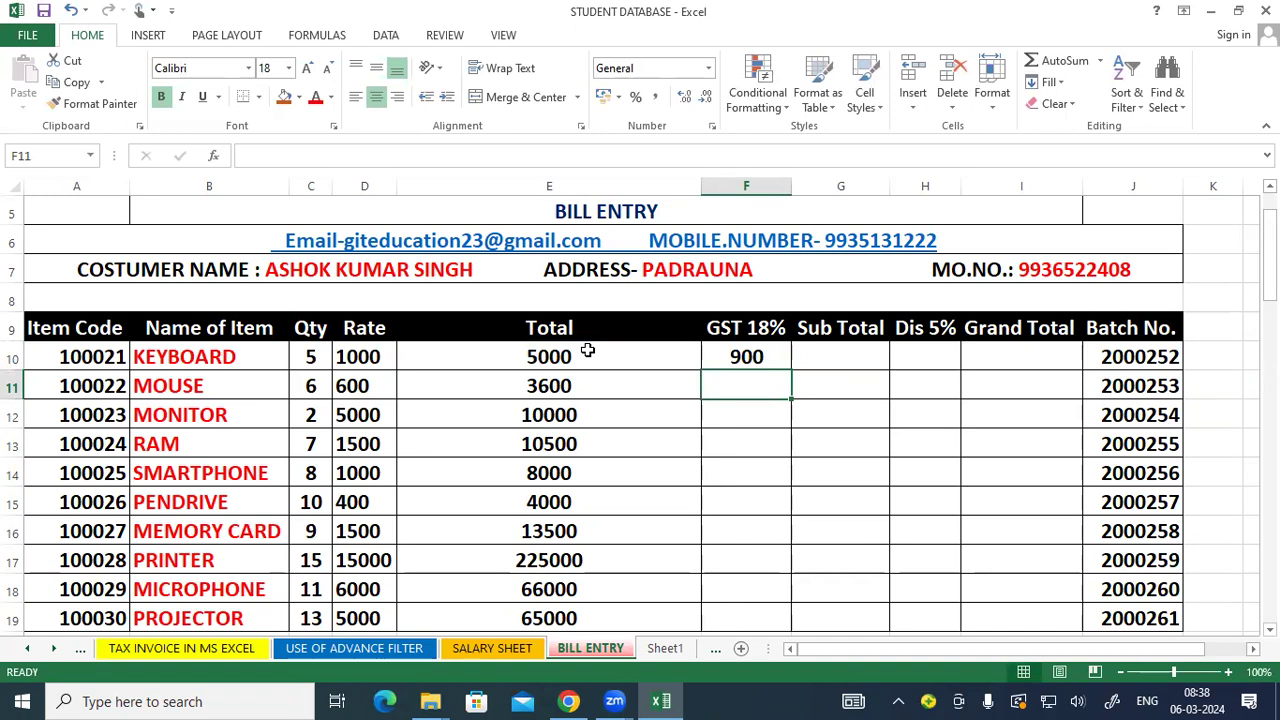
{"action": "left_click", "coordinate": [779, 358]}
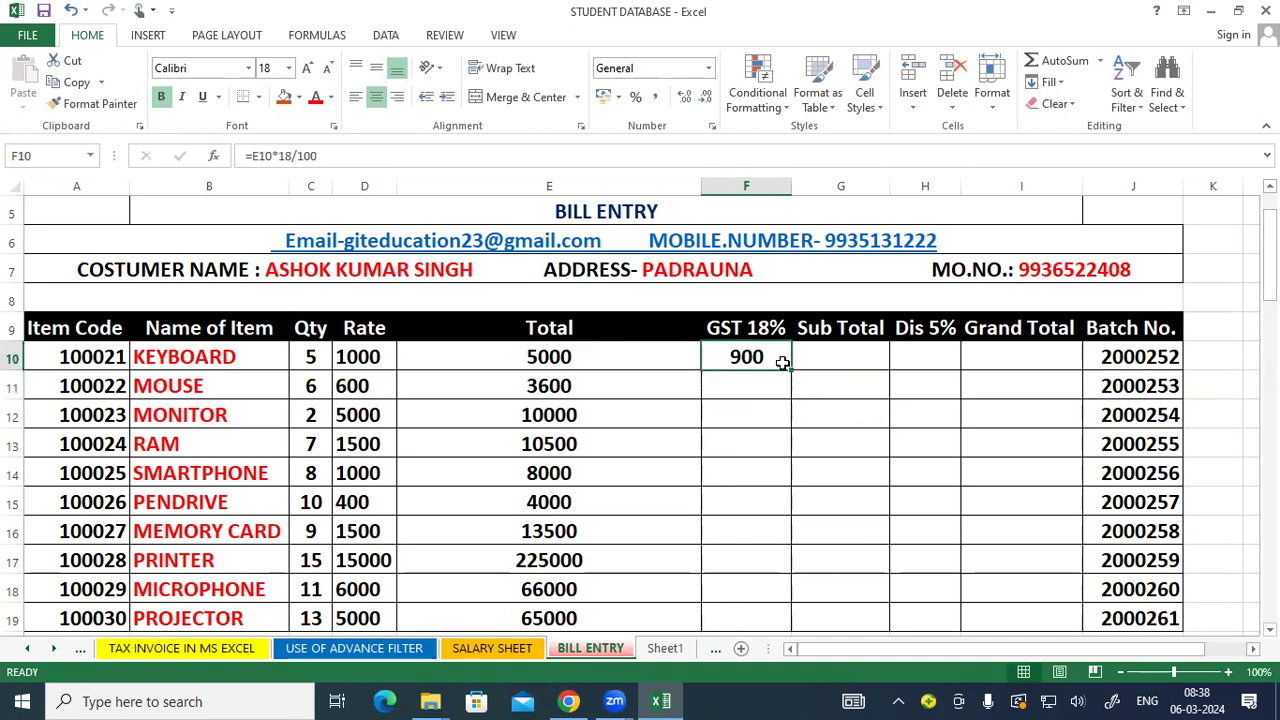
{"action": "double_click", "coordinate": [791, 372]}
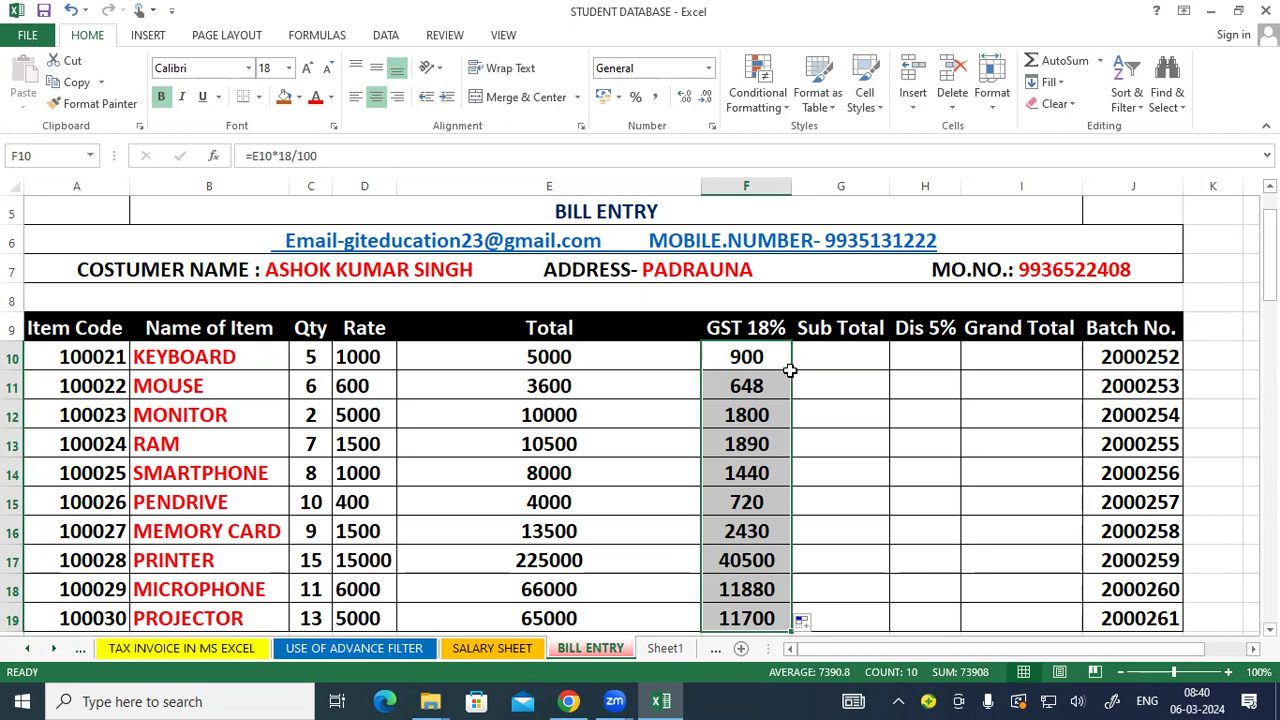
{"action": "left_click", "coordinate": [810, 394]}
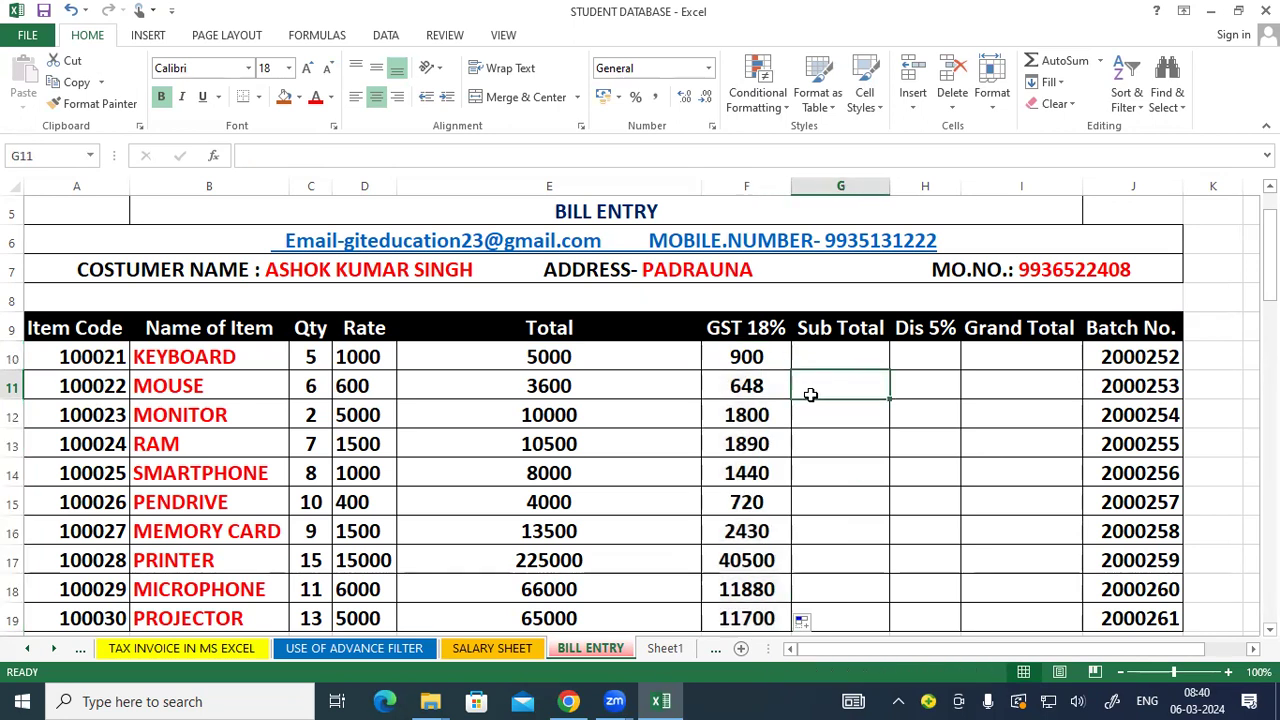
{"action": "left_click", "coordinate": [846, 358]}
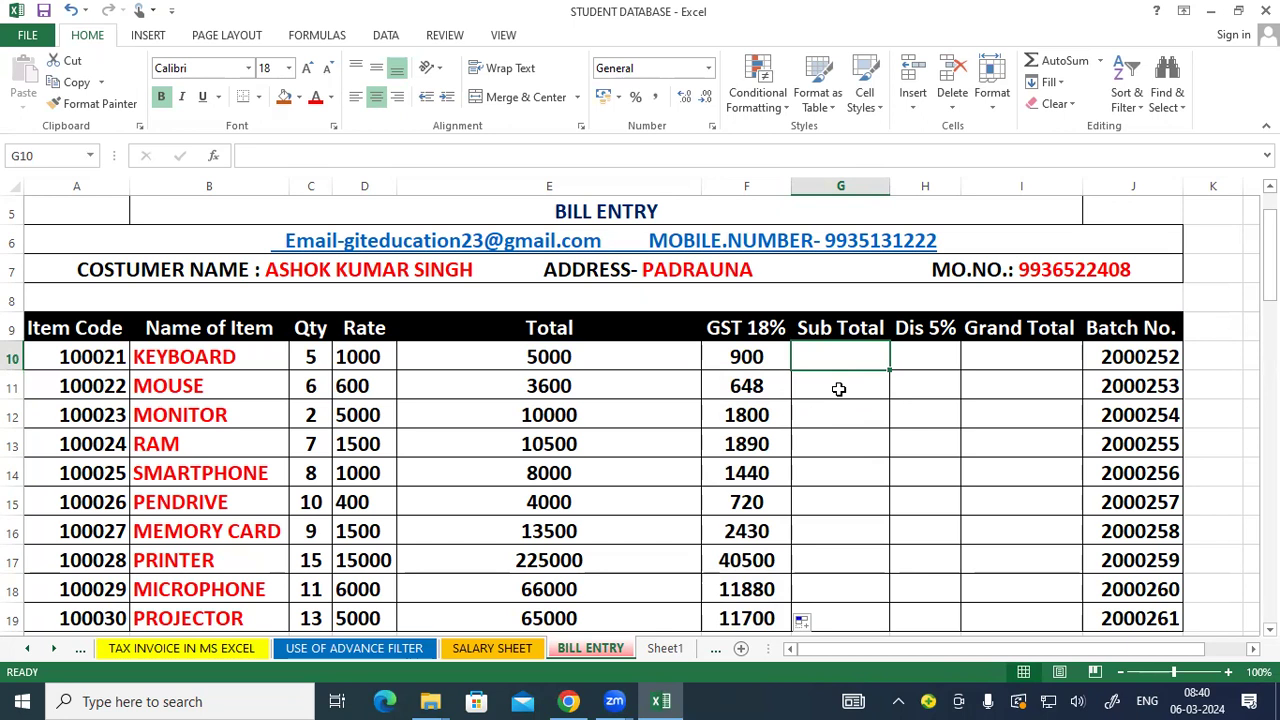
{"action": "left_click", "coordinate": [654, 357]}
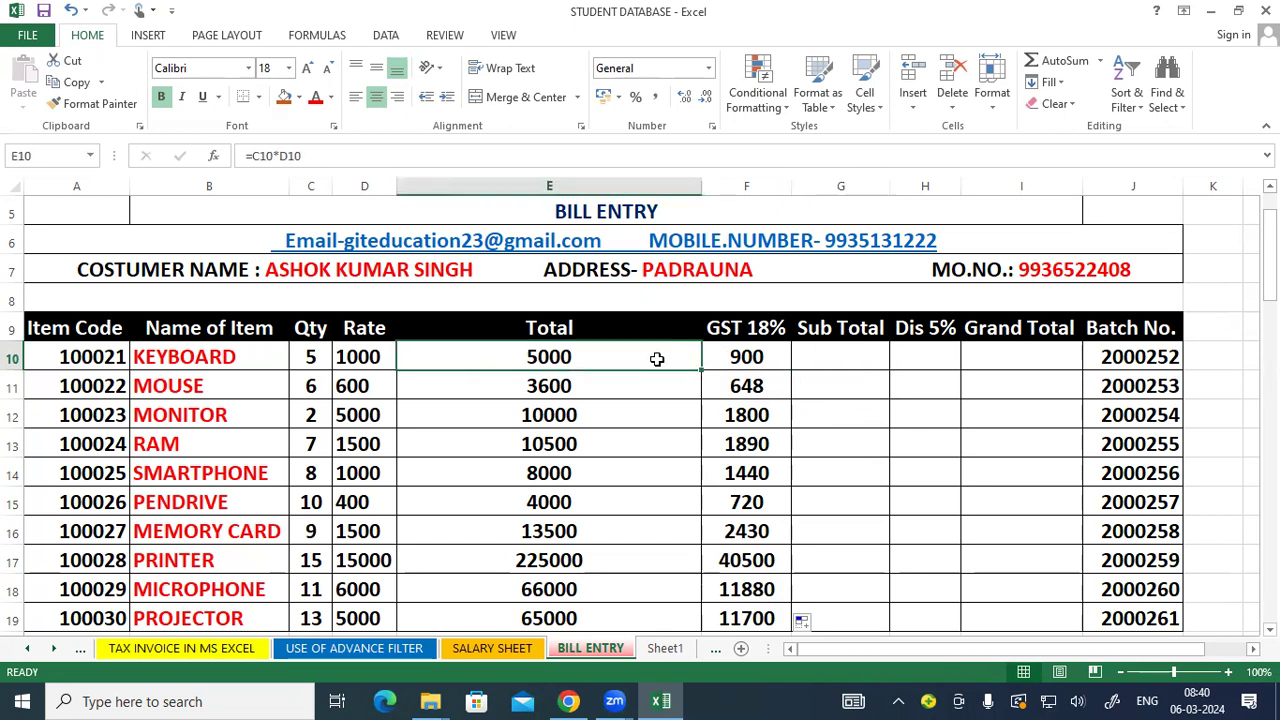
{"action": "left_click", "coordinate": [746, 352]}
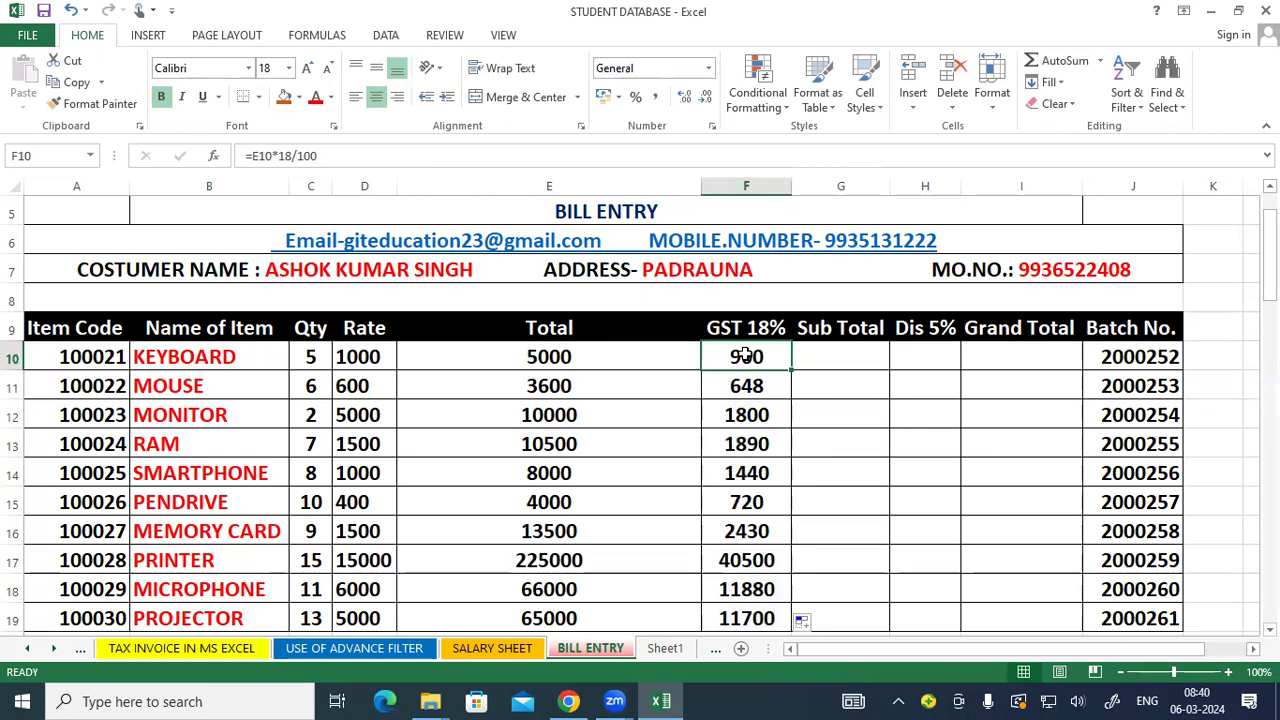
{"action": "left_click", "coordinate": [848, 378]}
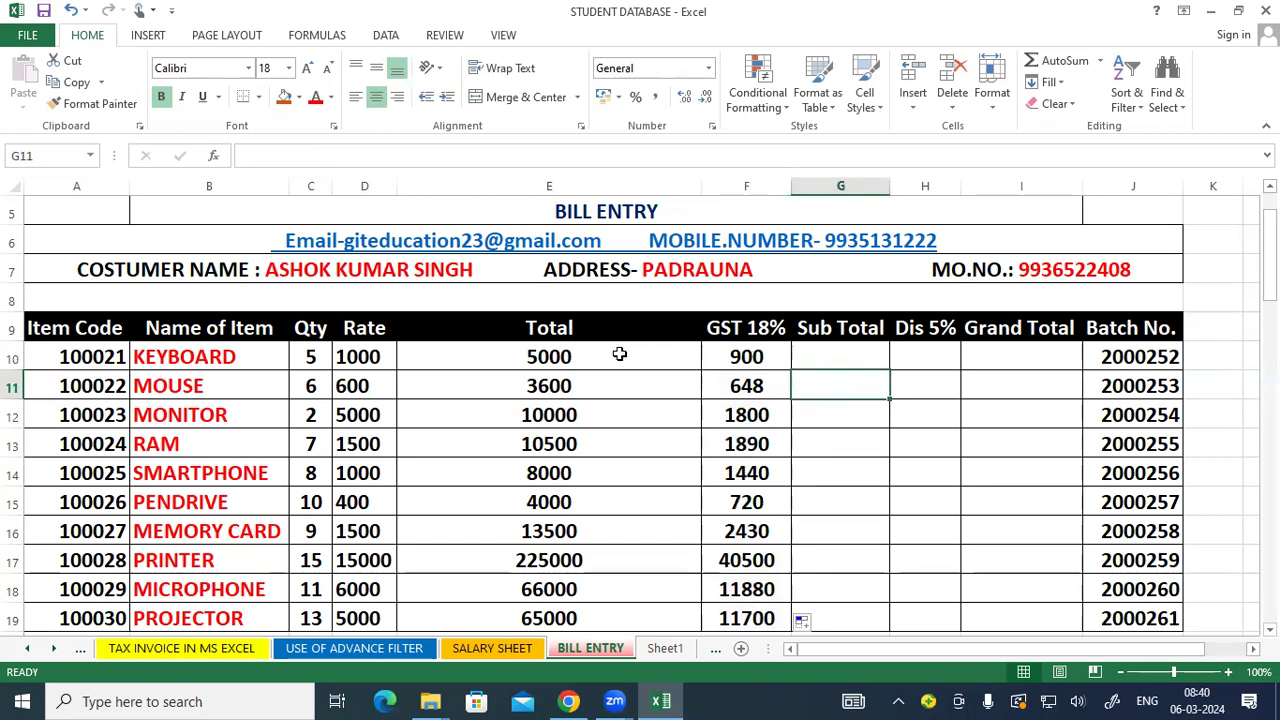
{"action": "left_click", "coordinate": [620, 354]}
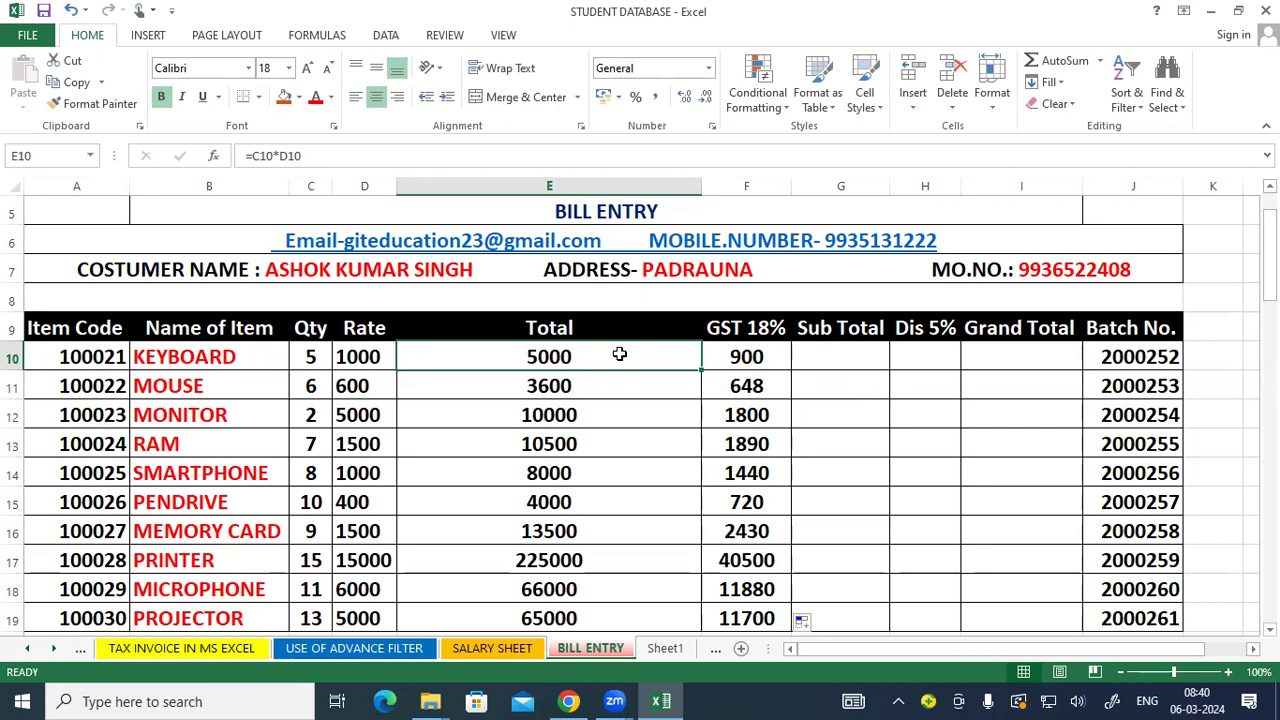
Calculate the KEYBOARD Sub Total in G10 as =E10+F10 and fill the formula down to the PROJECTOR row.
{"action": "left_click", "coordinate": [867, 354]}
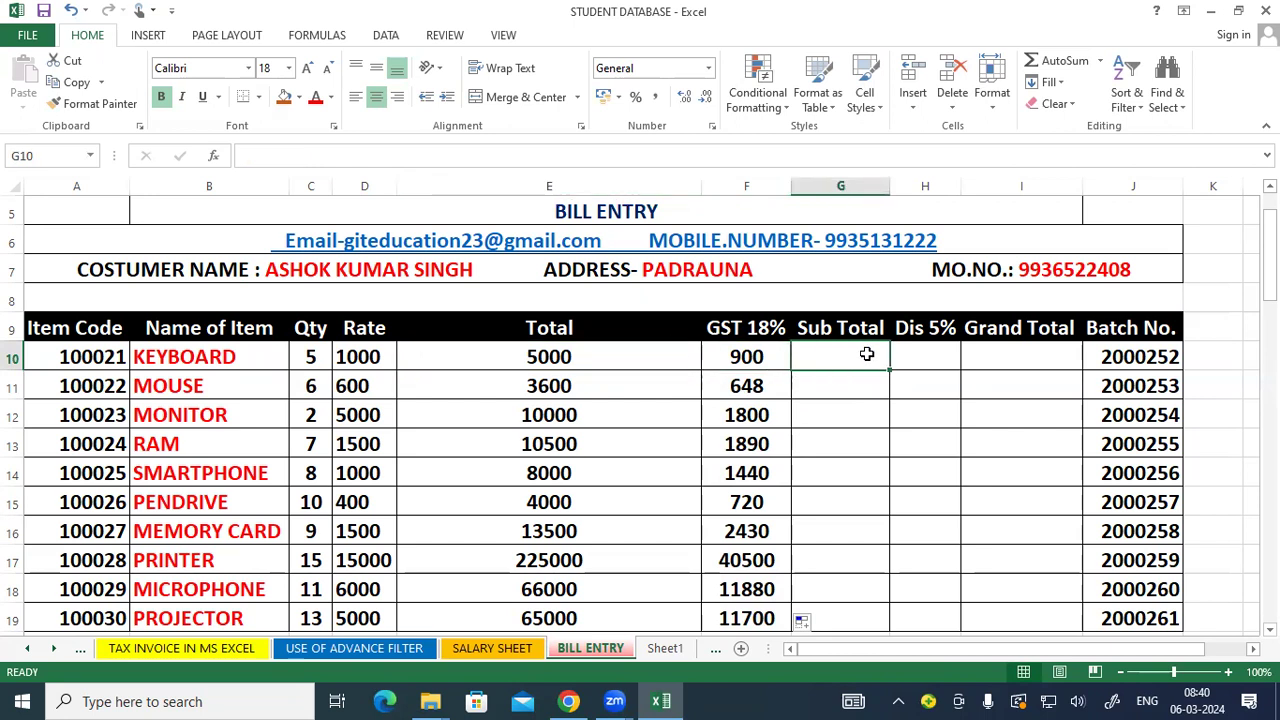
{"action": "type", "text": "="}
{"action": "left_click", "coordinate": [569, 355]}
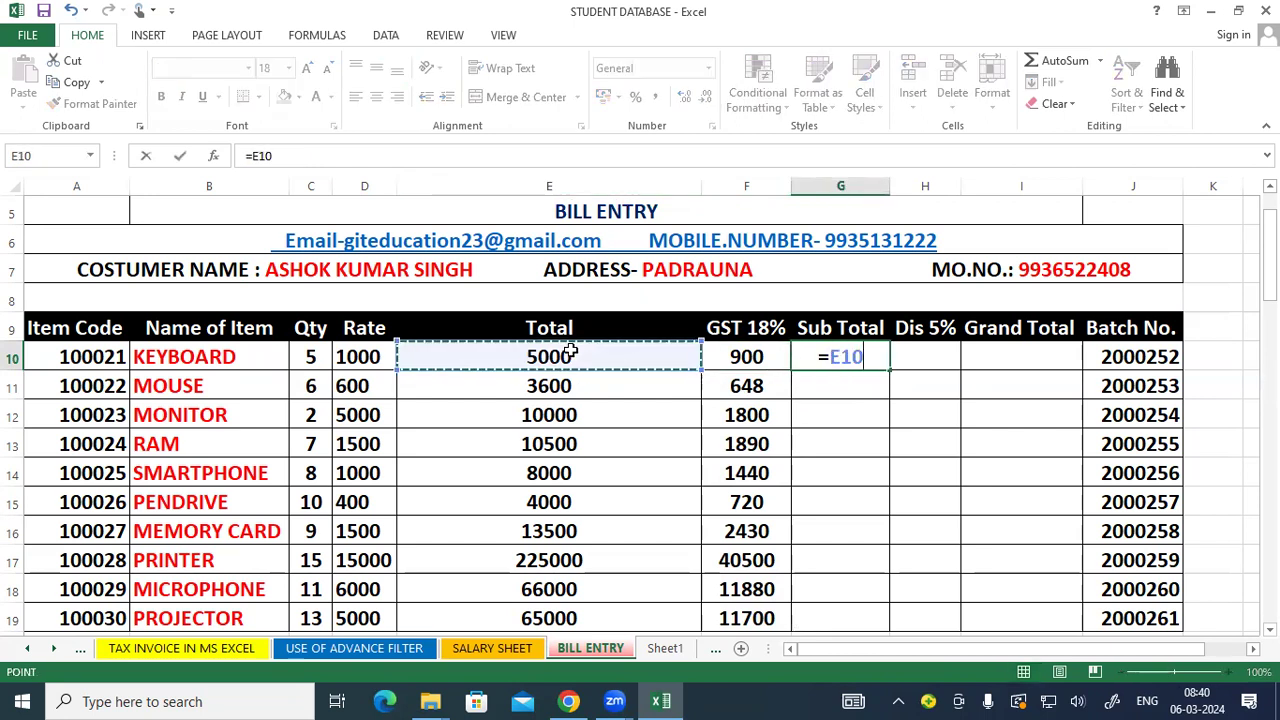
{"action": "type", "text": "+"}
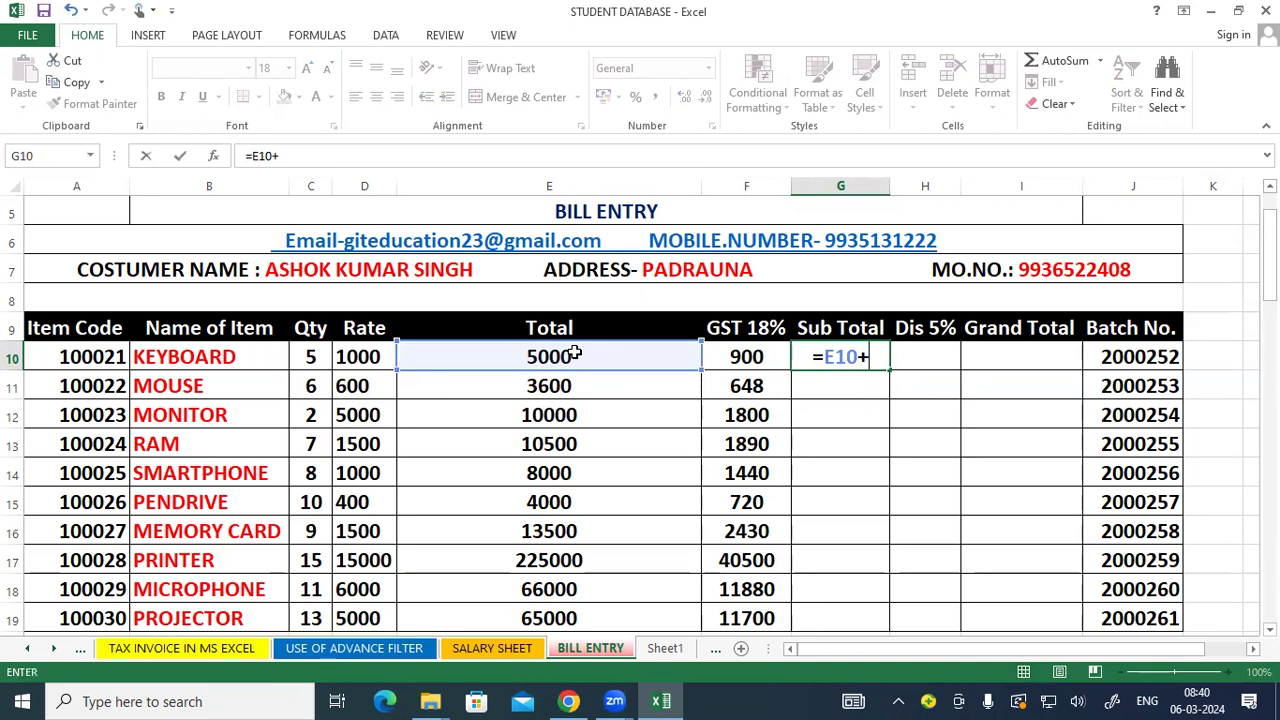
{"action": "left_click", "coordinate": [746, 356]}
{"action": "key", "text": "Return"}
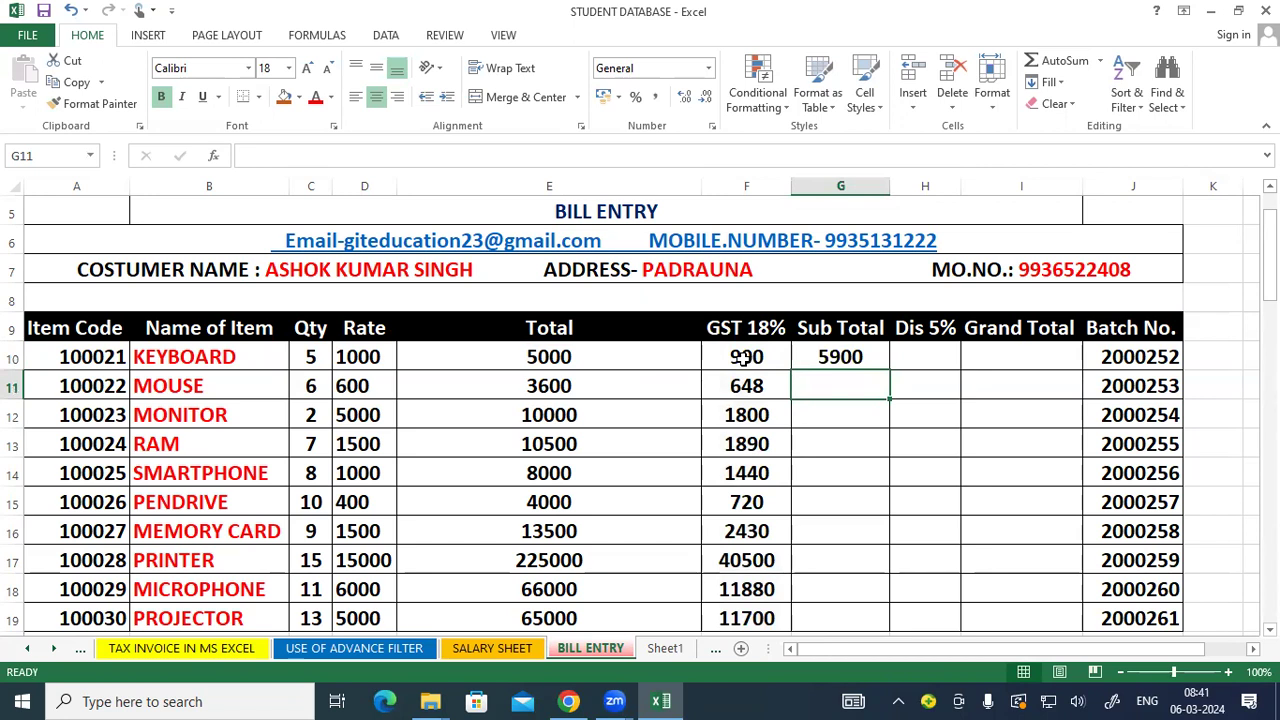
{"action": "left_click", "coordinate": [866, 358]}
{"action": "double_click", "coordinate": [887, 368]}
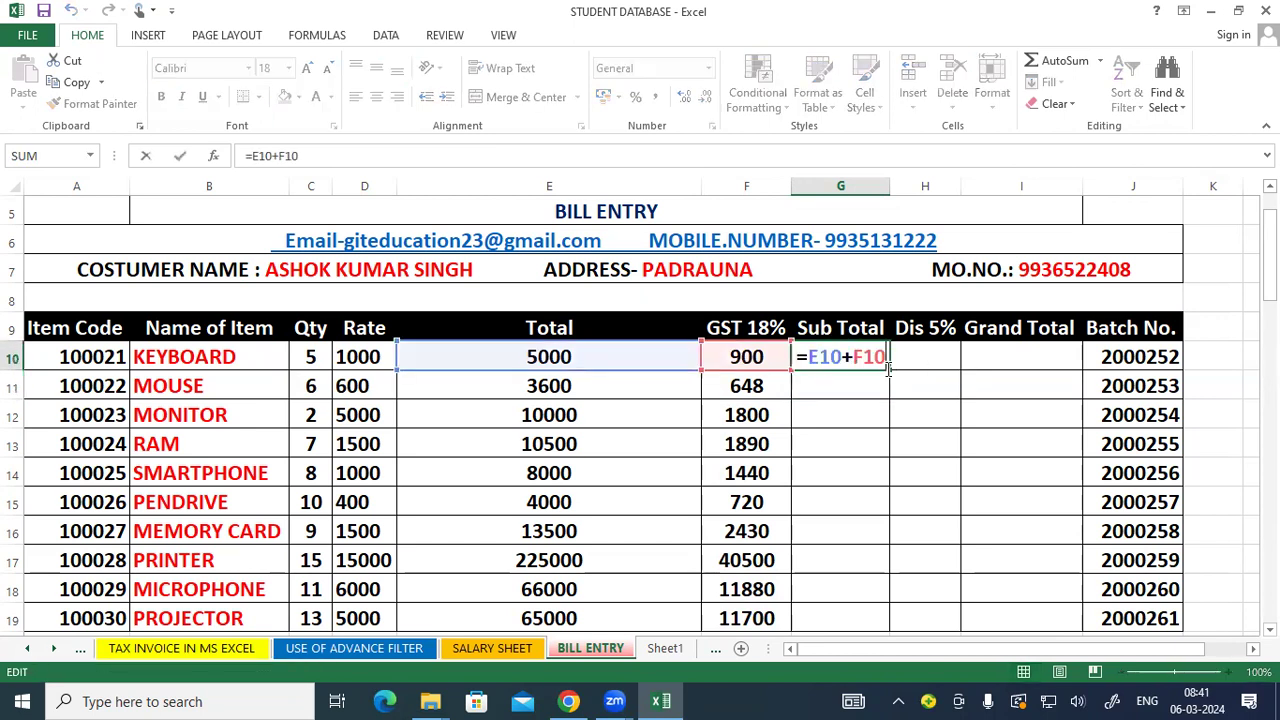
{"action": "key", "text": "Return"}
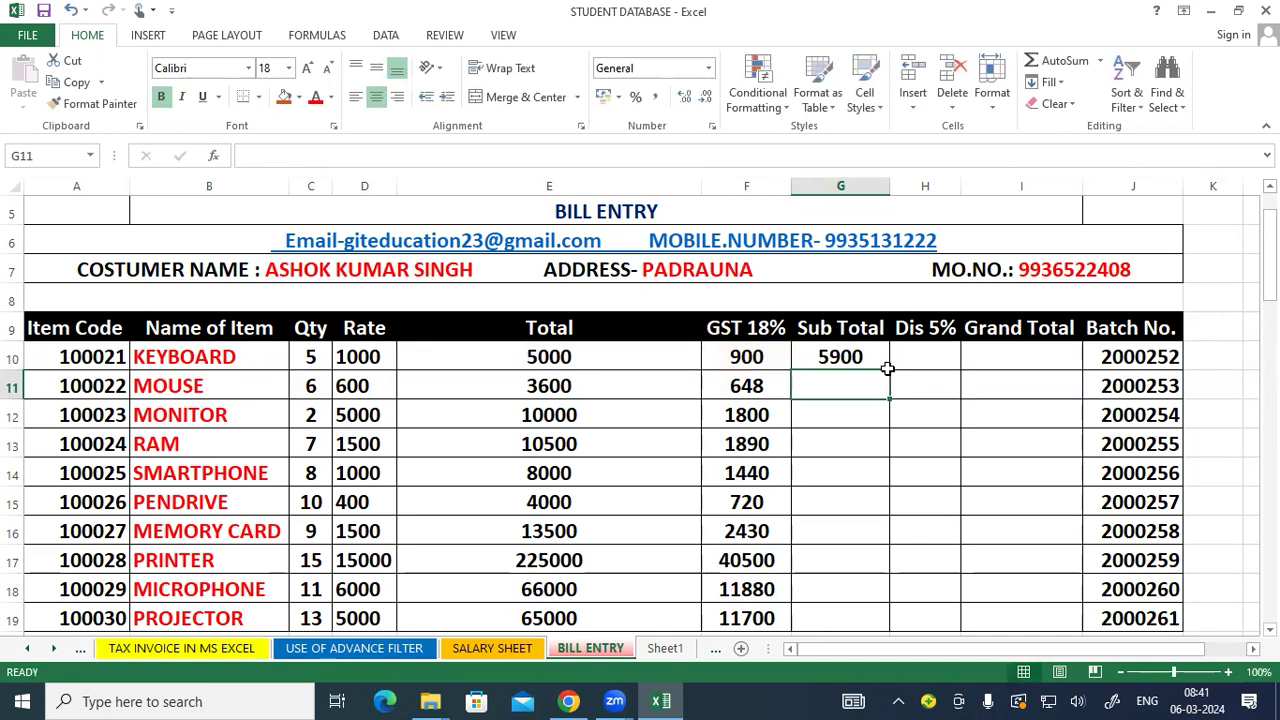
{"action": "key", "text": "Up"}
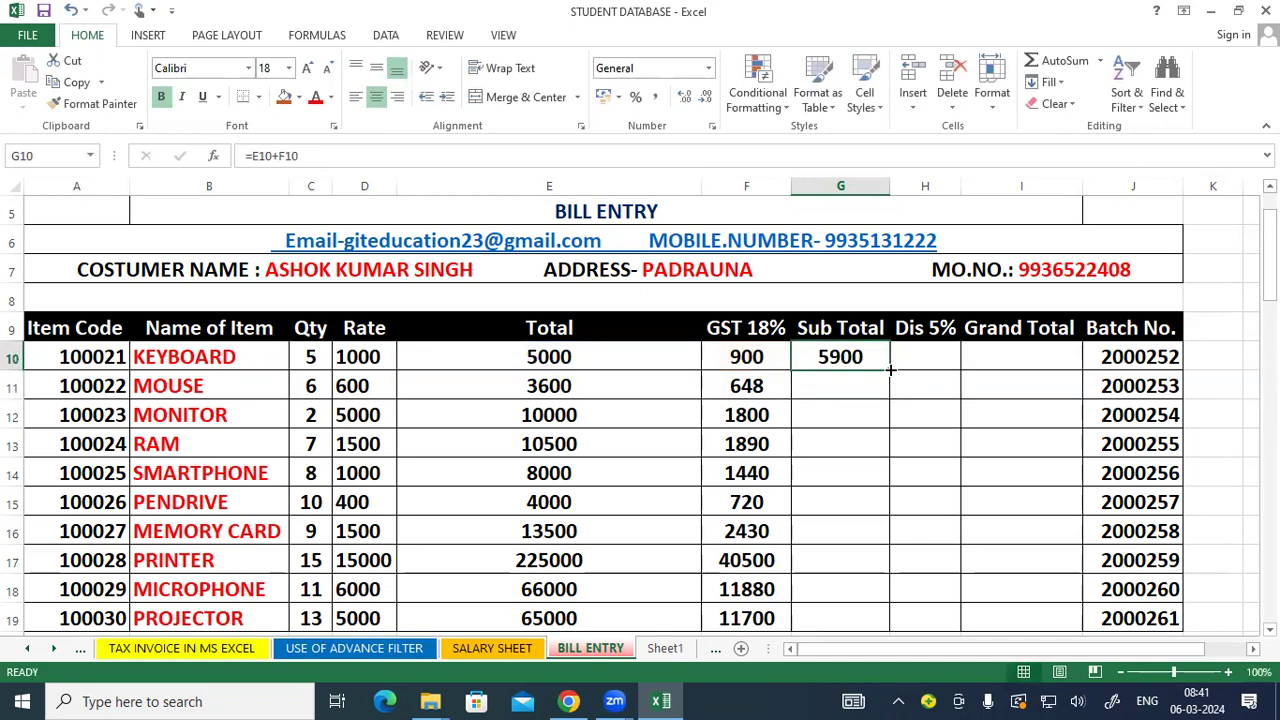
{"action": "double_click", "coordinate": [887, 365]}
{"action": "left_click", "coordinate": [917, 402]}
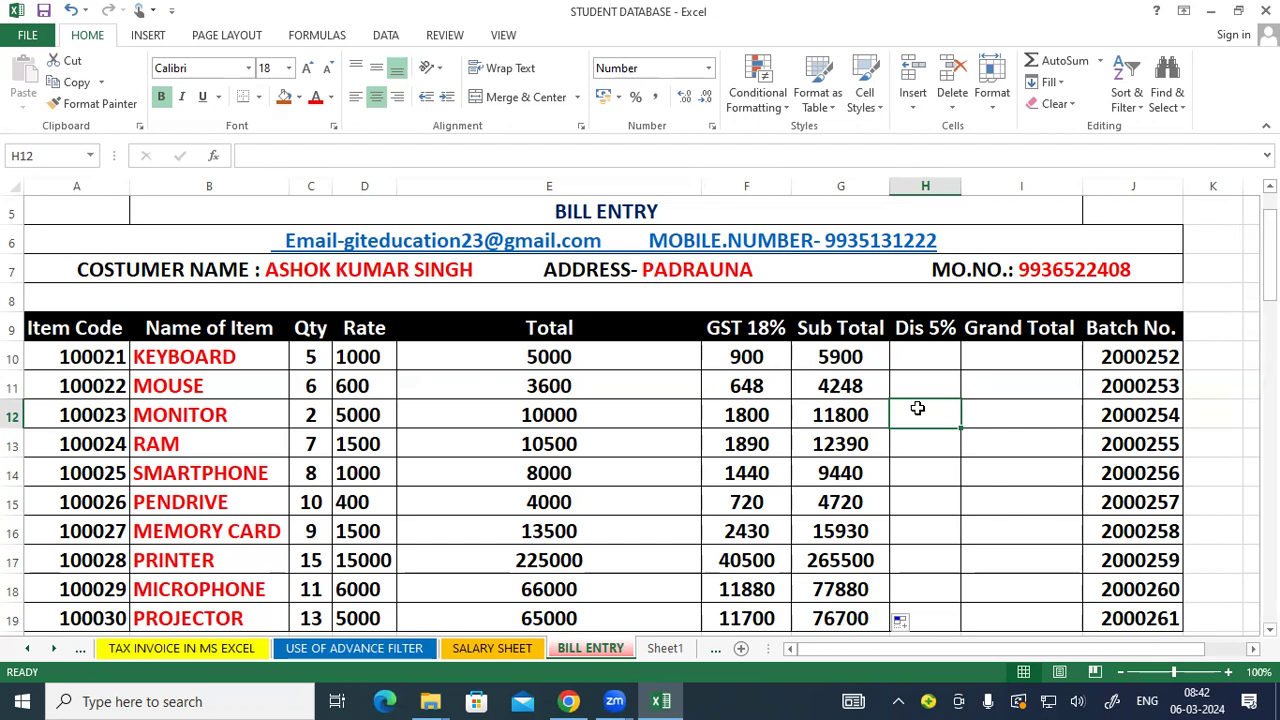
Calculate the Dis 5% amount in H10 as =G10*5/100 and fill the formula down to row 19.
{"action": "left_click", "coordinate": [921, 356]}
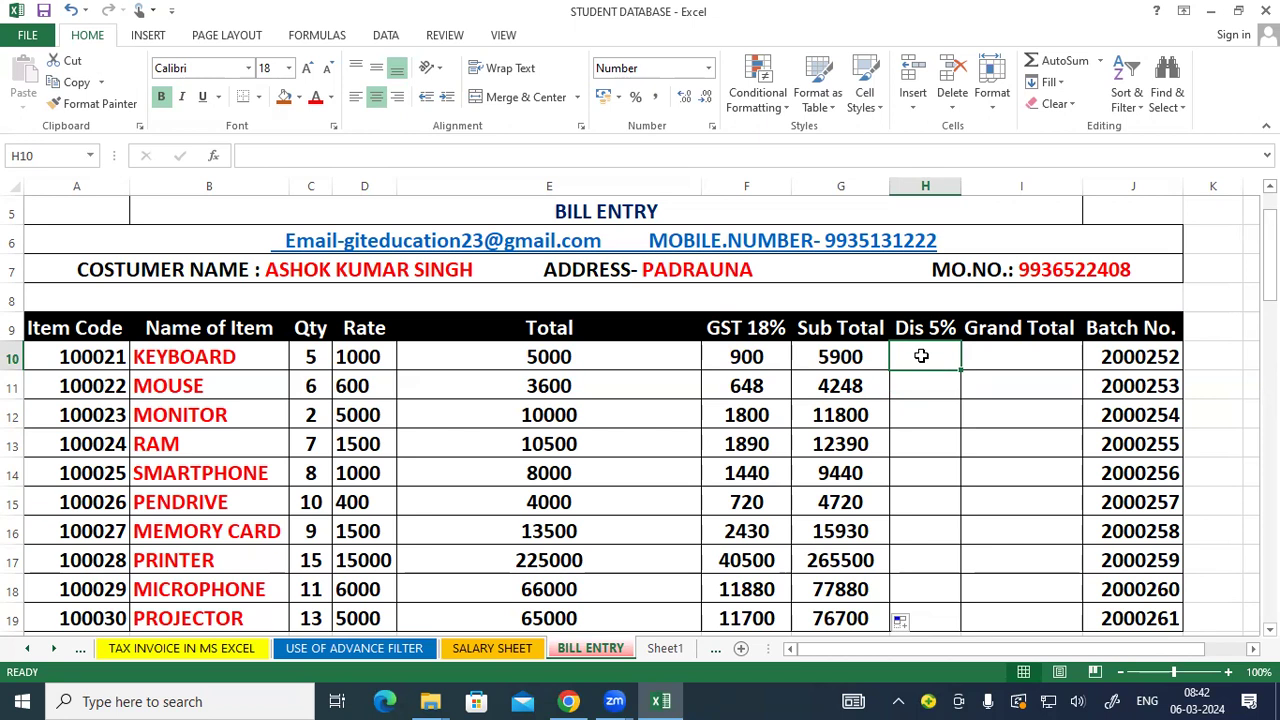
{"action": "left_click", "coordinate": [850, 362]}
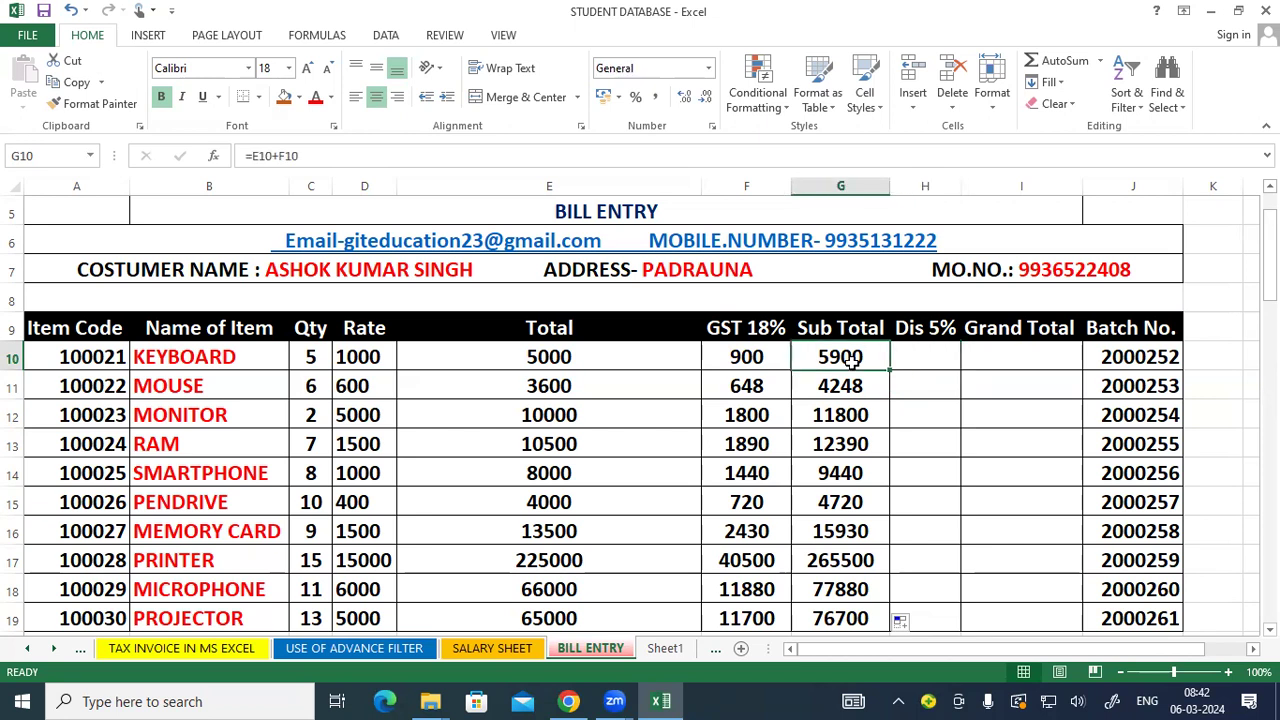
{"action": "left_click", "coordinate": [931, 348]}
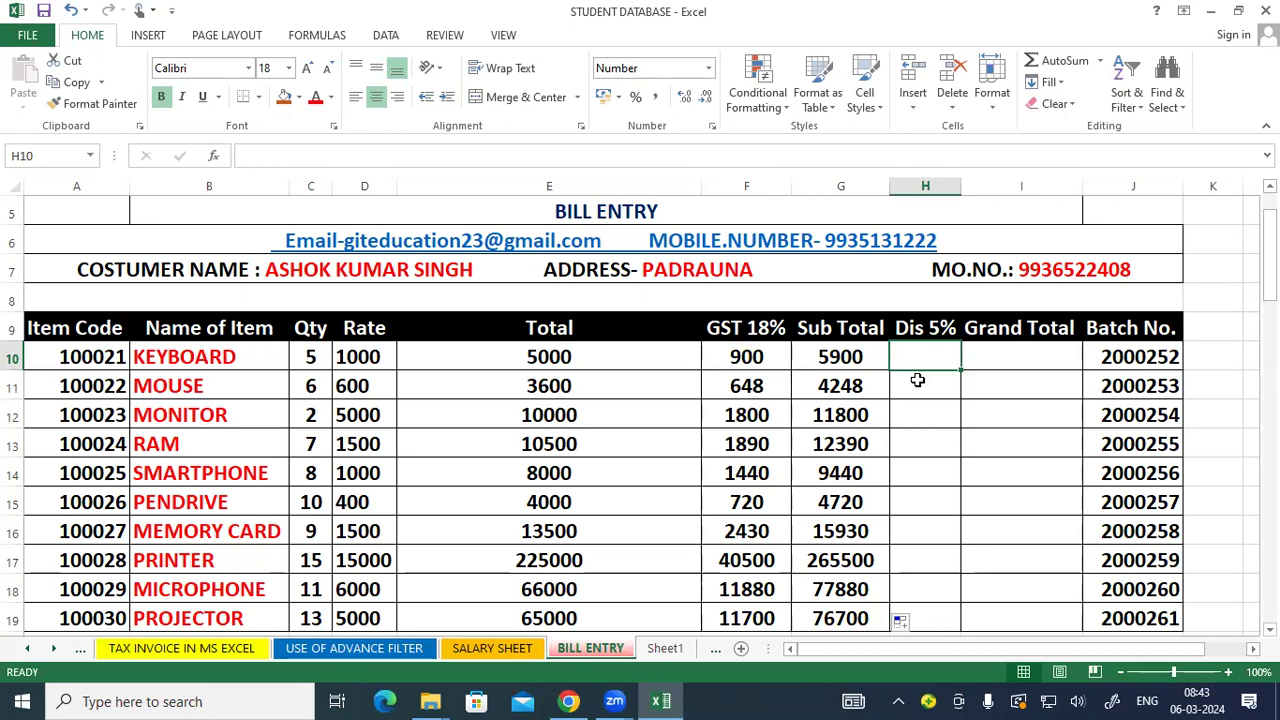
{"action": "type", "text": "="}
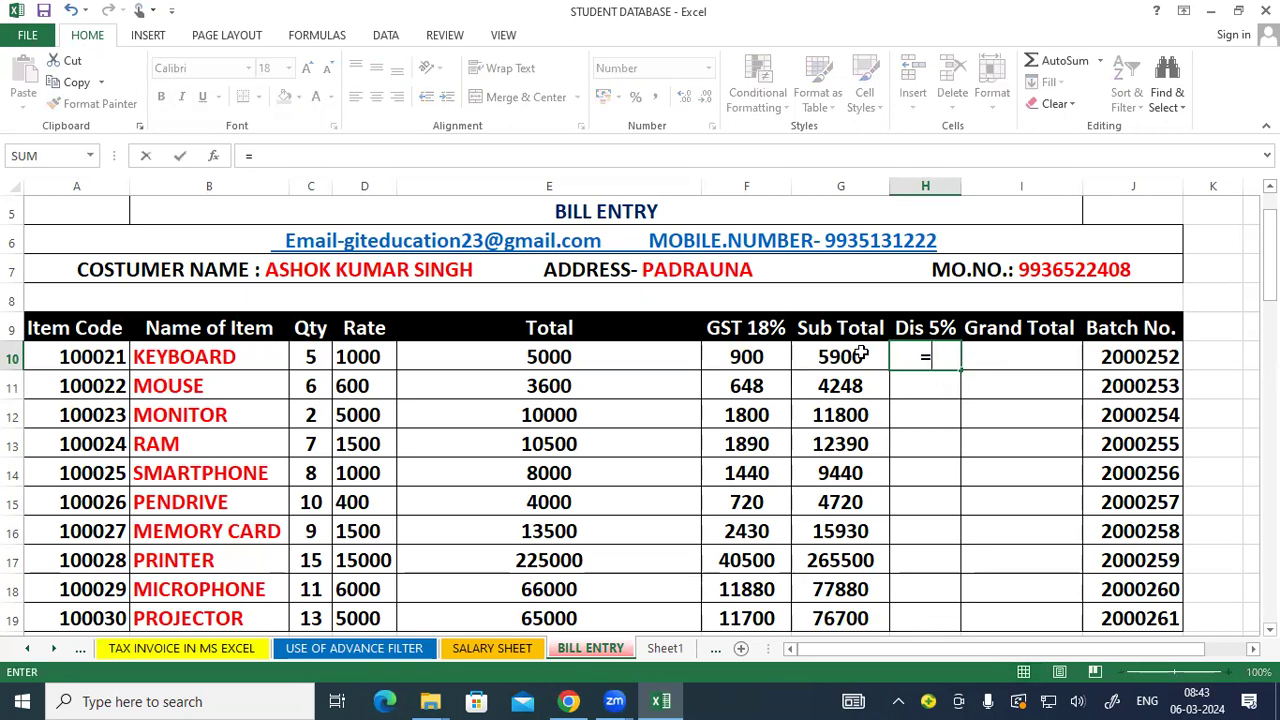
{"action": "left_click", "coordinate": [860, 356]}
{"action": "type", "text": "*"}
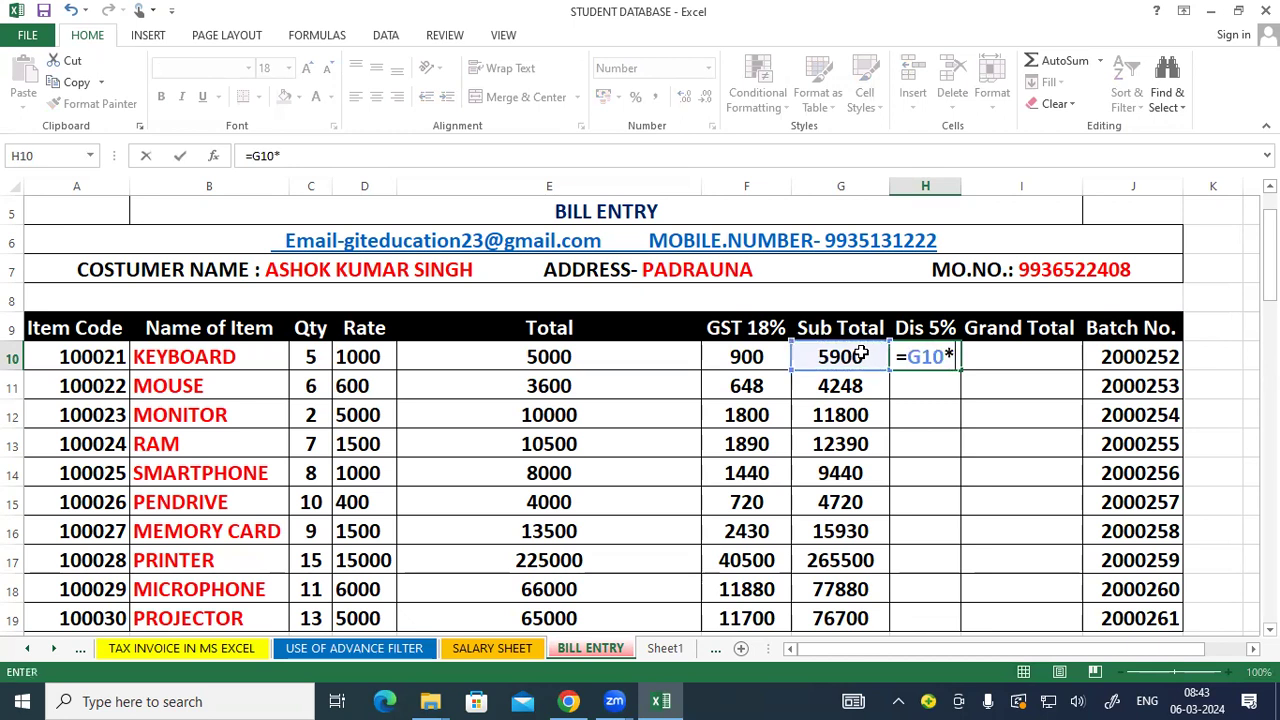
{"action": "type", "text": "5/100"}
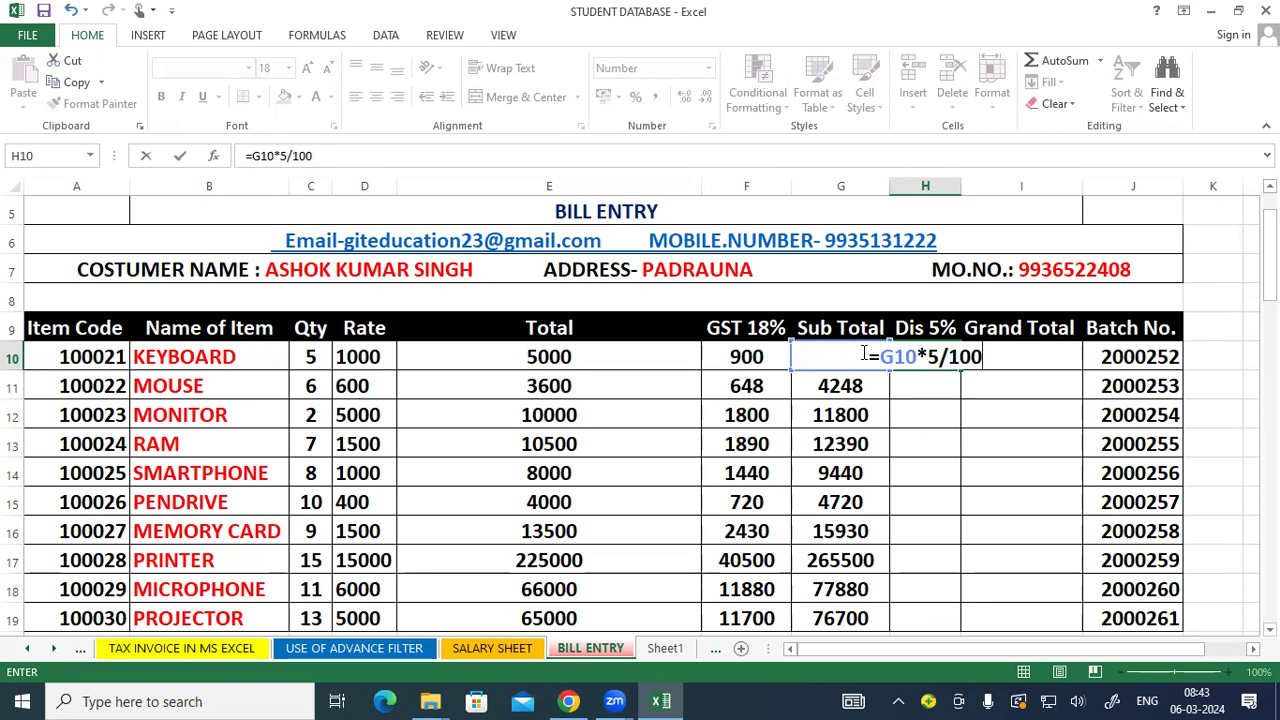
{"action": "key", "text": "Return"}
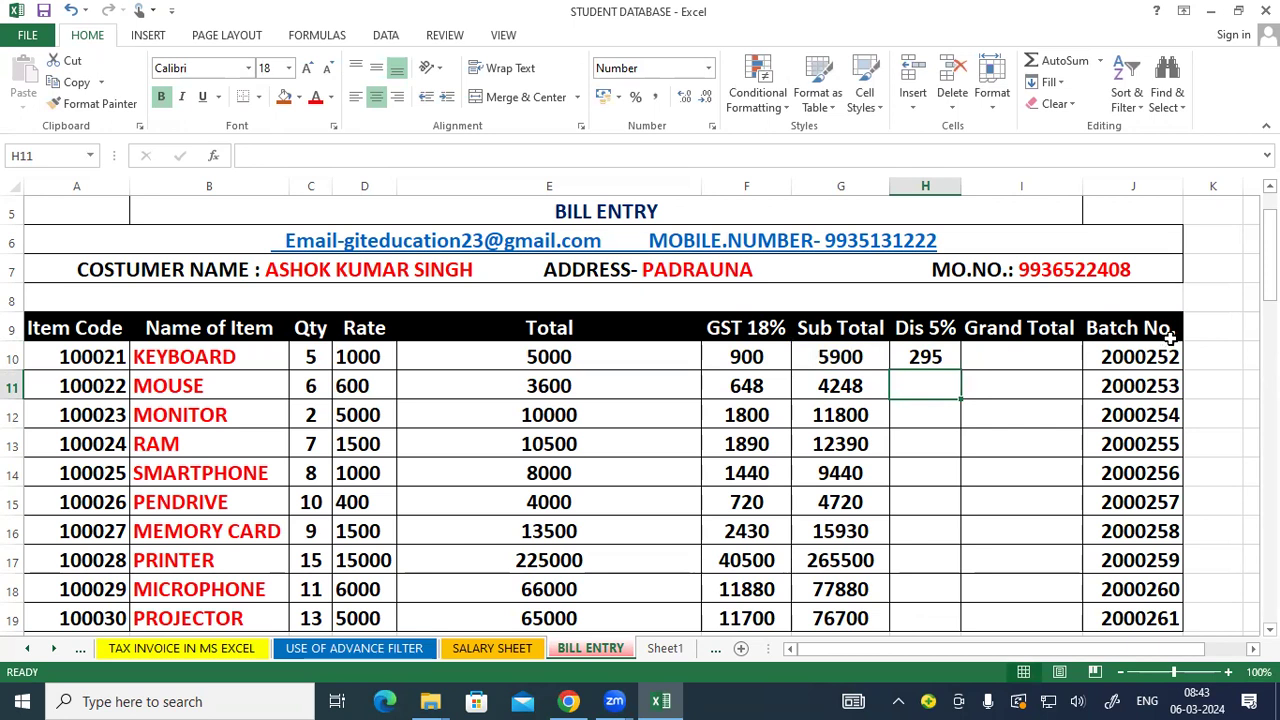
{"action": "left_click", "coordinate": [926, 362]}
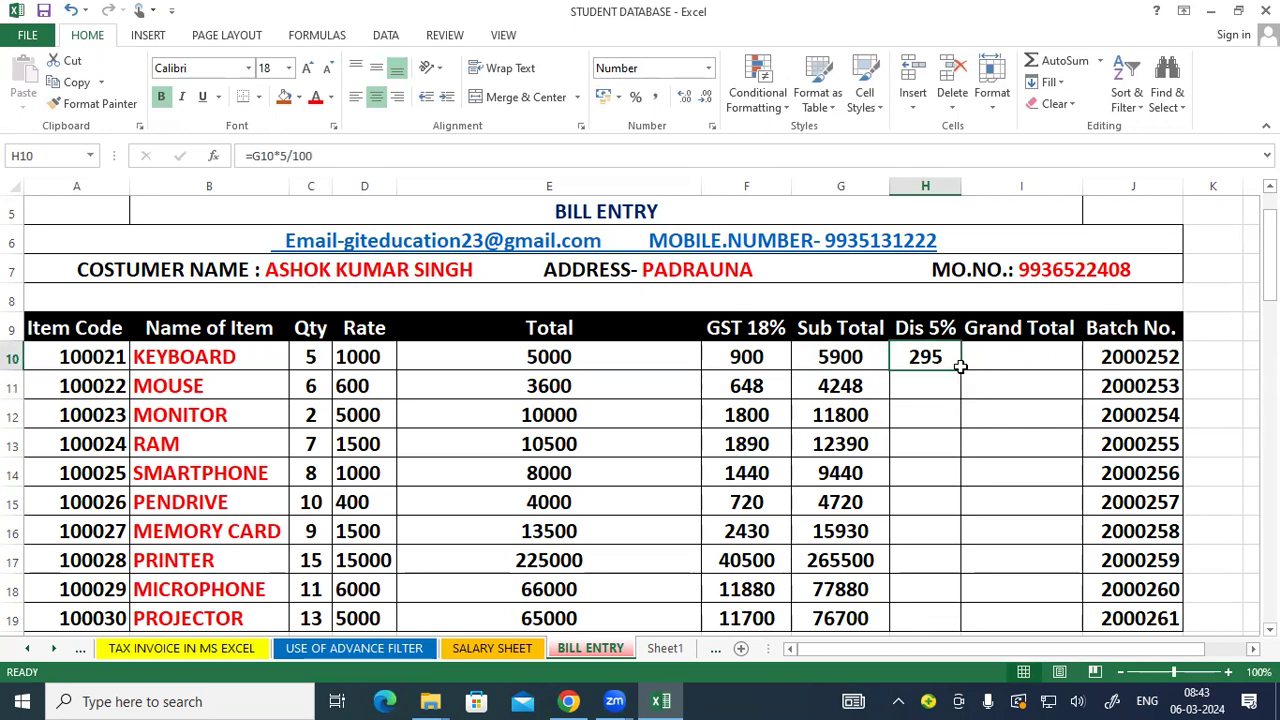
{"action": "double_click", "coordinate": [960, 370]}
Examine the Sub Total and Dis 5% columns, comparing the KEYBOARD and MOUSE amounts that determine the Grand Total.
{"action": "left_click", "coordinate": [988, 432]}
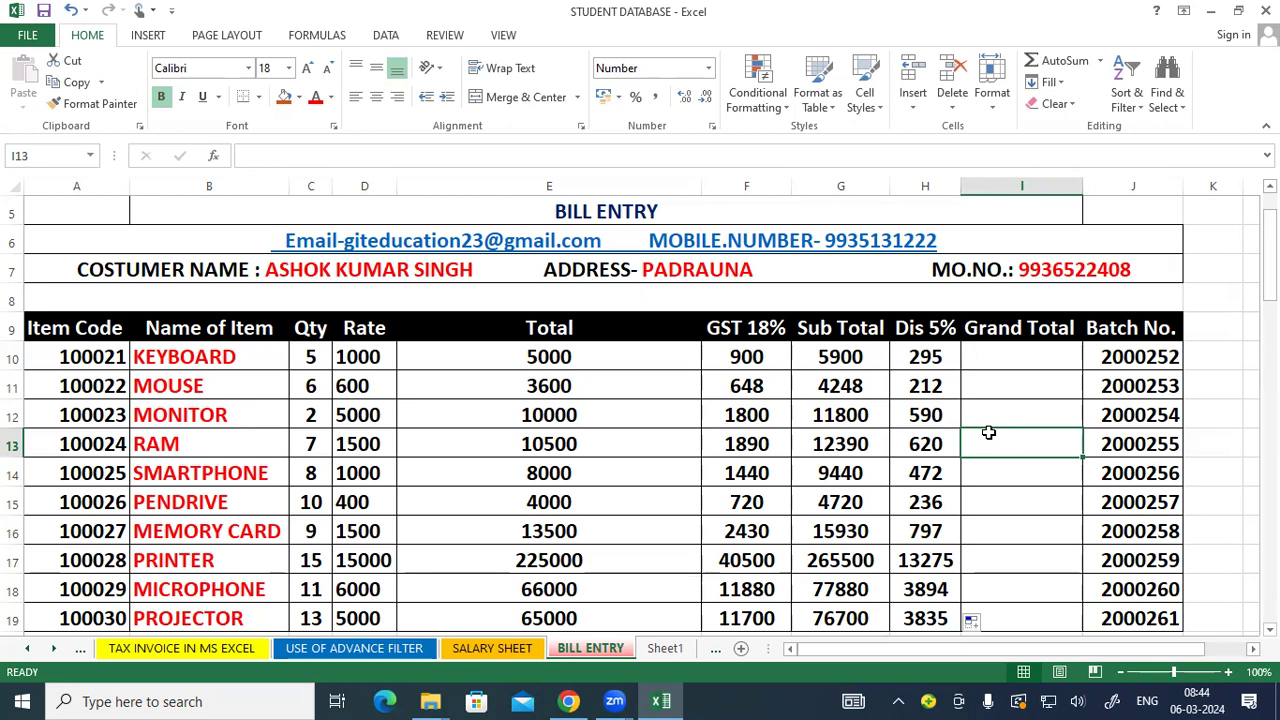
{"action": "left_click", "coordinate": [876, 390]}
{"action": "left_click", "coordinate": [944, 384]}
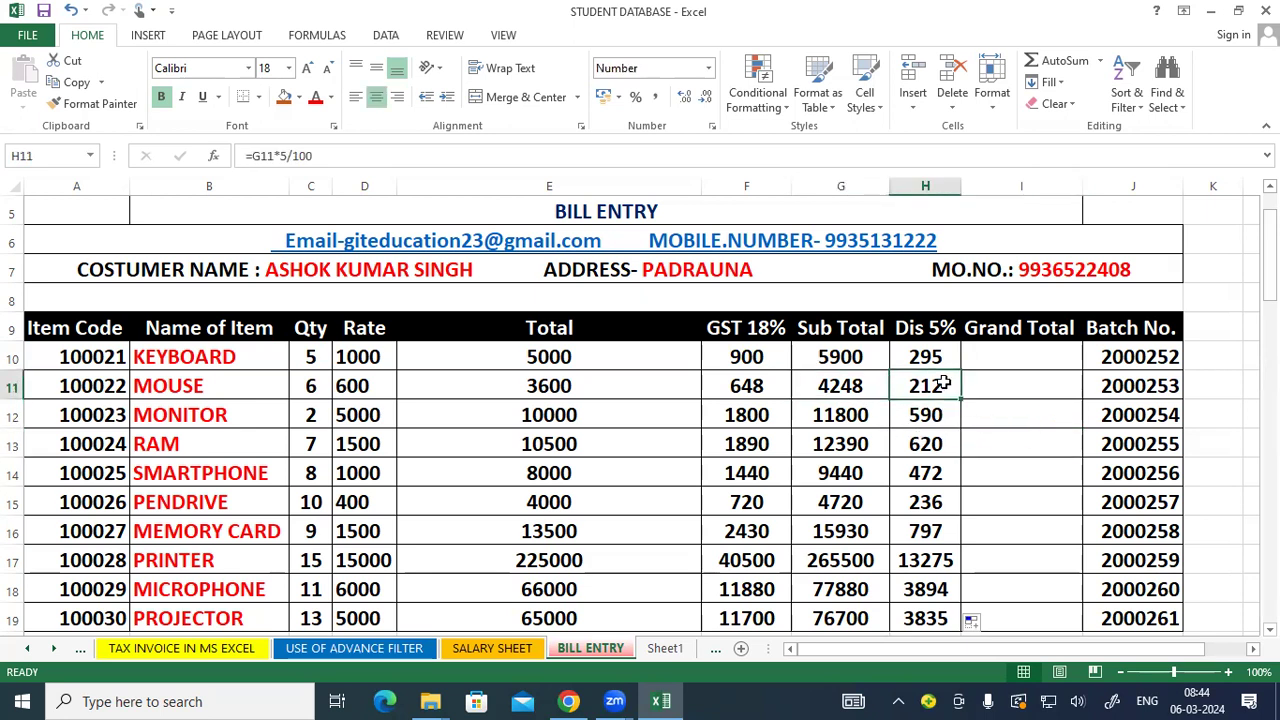
{"action": "left_click", "coordinate": [850, 365]}
{"action": "left_click", "coordinate": [920, 360]}
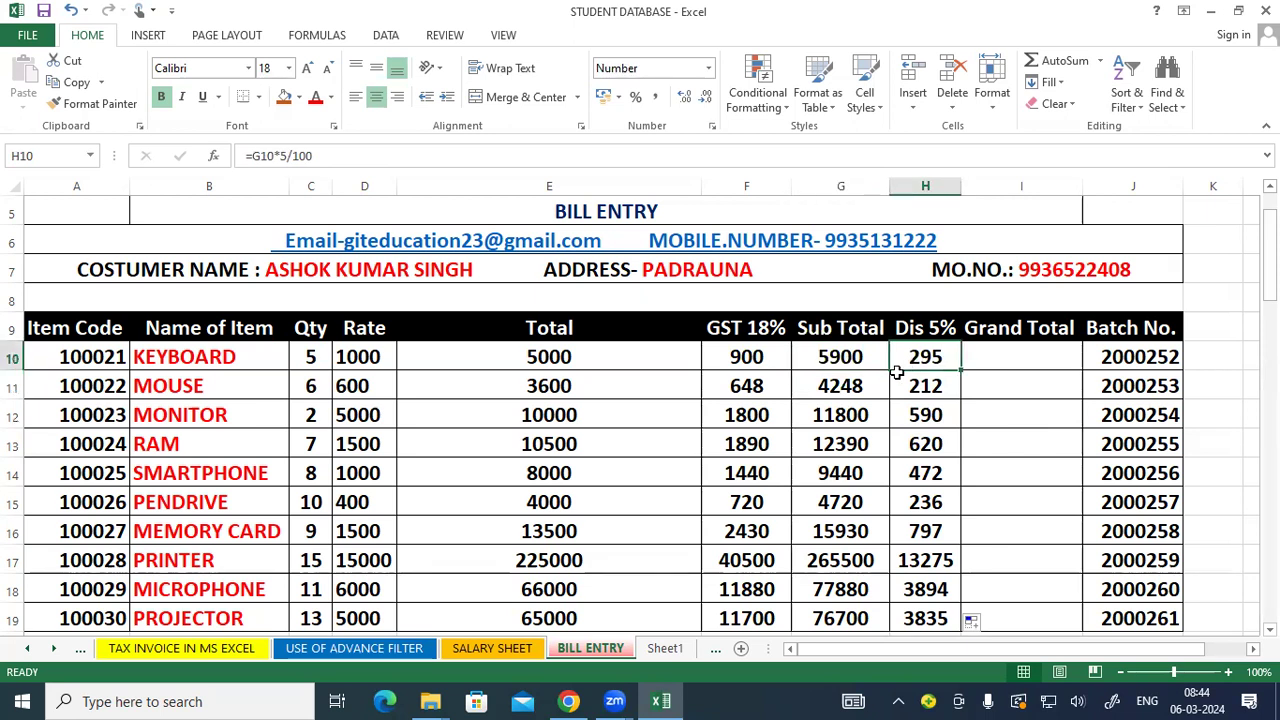
{"action": "left_click_drag", "start_coordinate": [855, 355], "coordinate": [818, 618]}
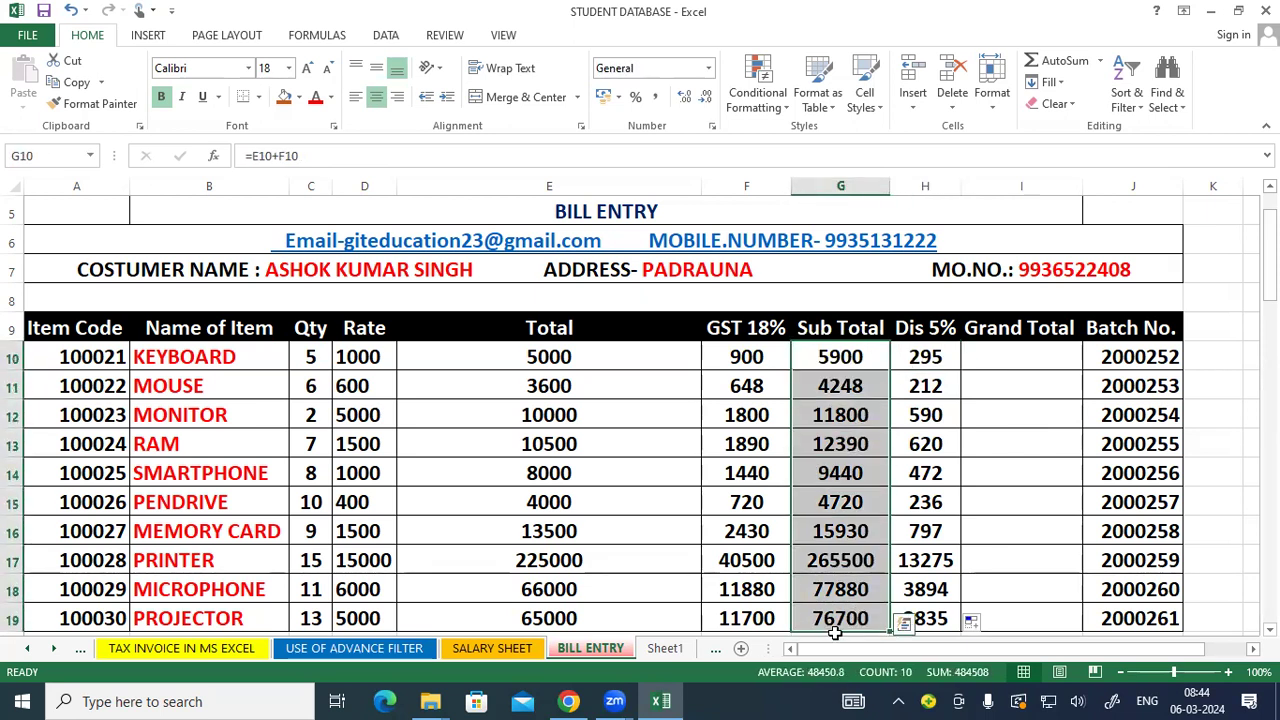
{"action": "left_click", "coordinate": [965, 547]}
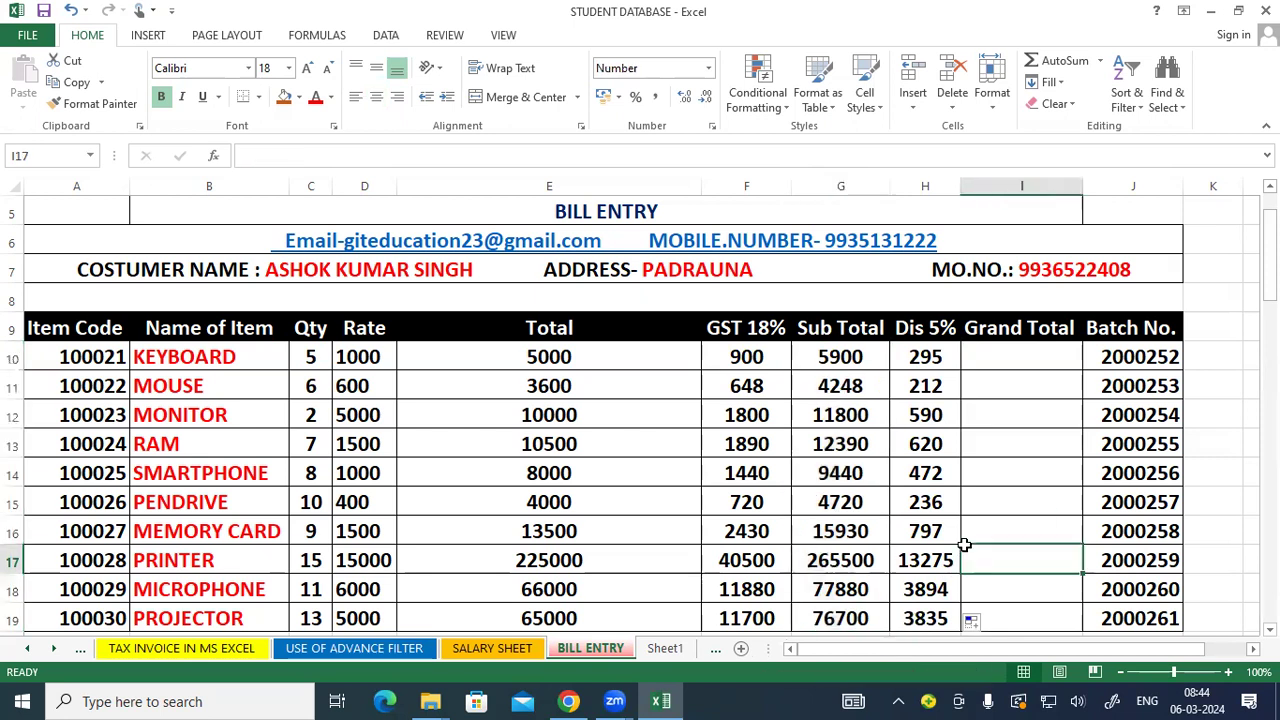
{"action": "left_click", "coordinate": [986, 363]}
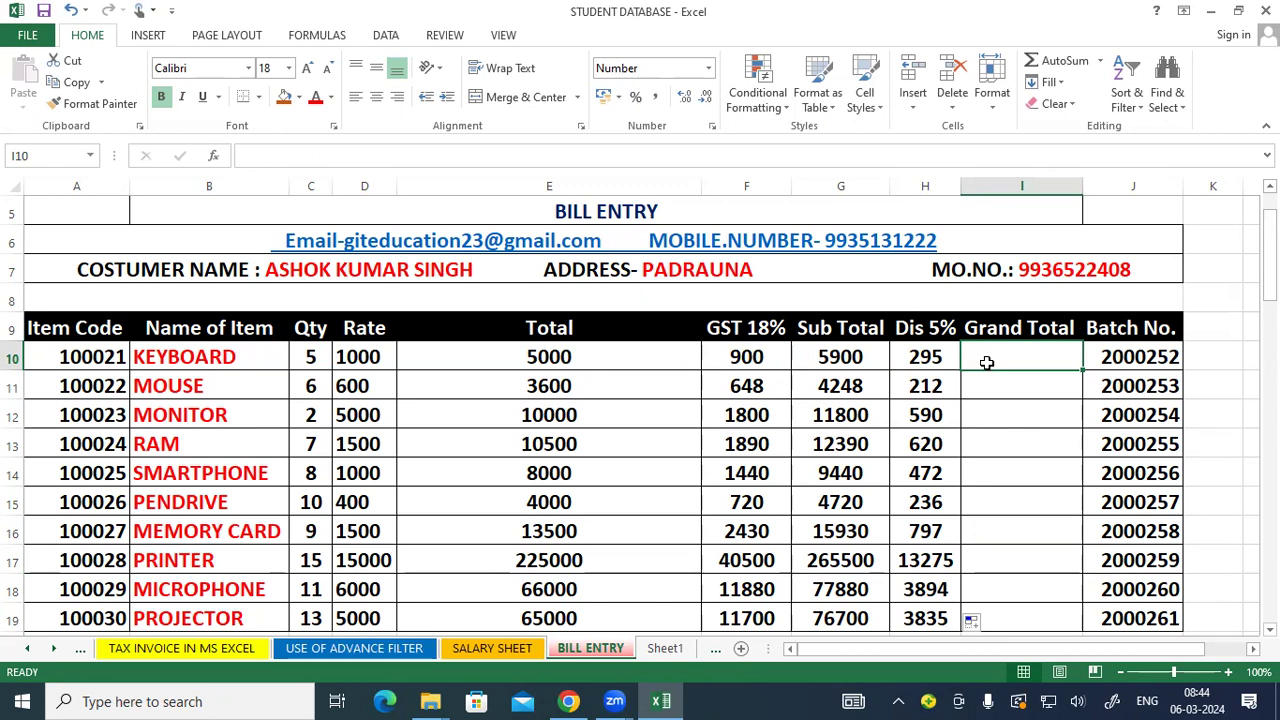
{"action": "left_click", "coordinate": [862, 358]}
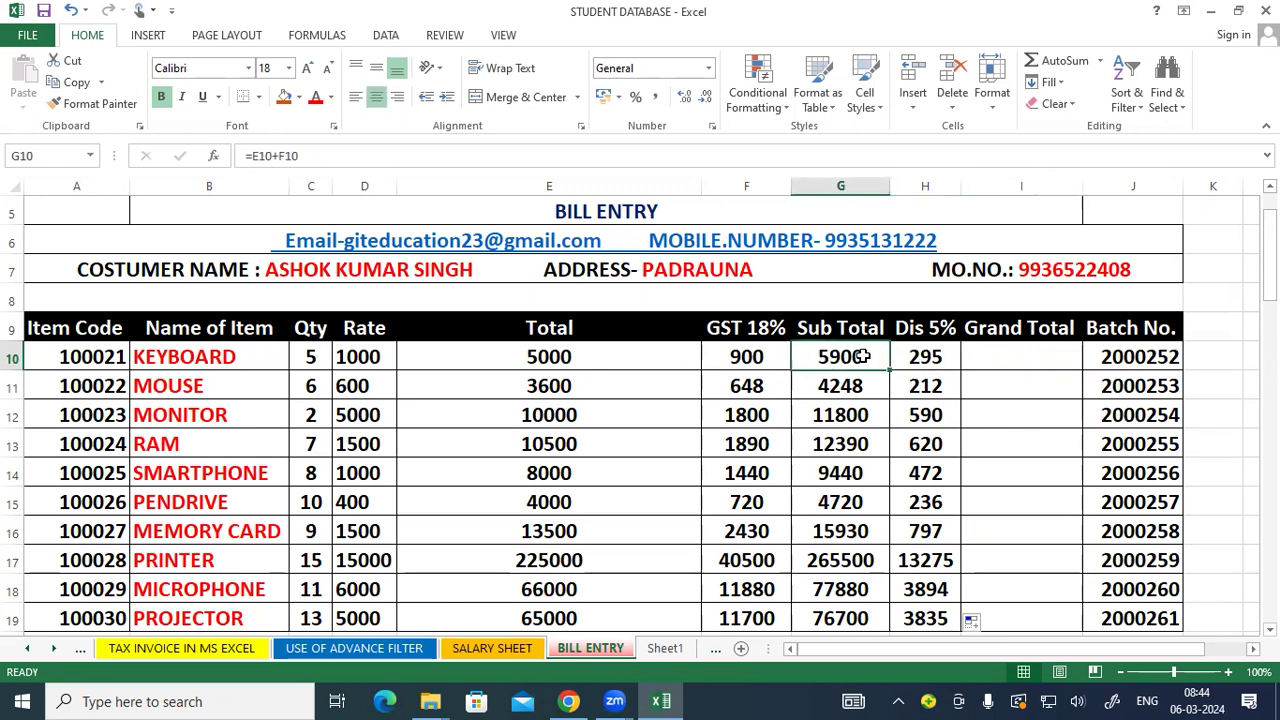
{"action": "left_click", "coordinate": [935, 360]}
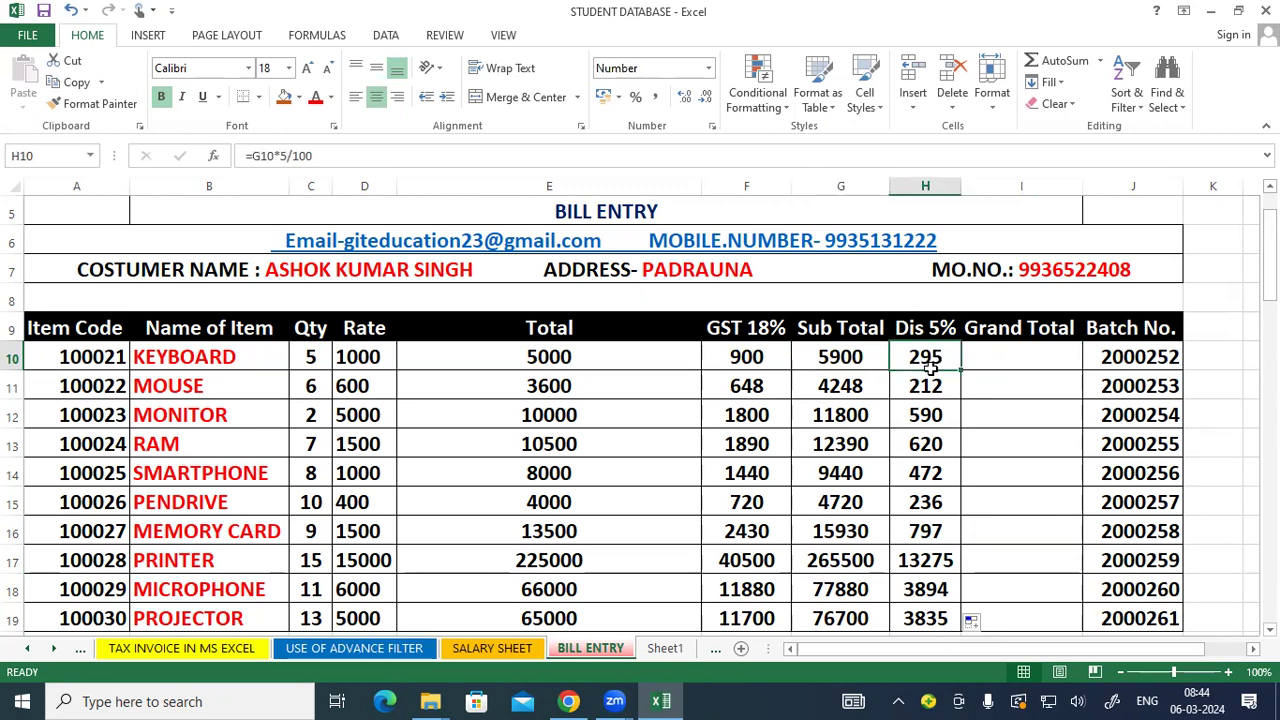
Calculate the KEYBOARD Grand Total in I10 as =G10-H10 and fill the formula down to row 19.
{"action": "left_click", "coordinate": [1022, 360]}
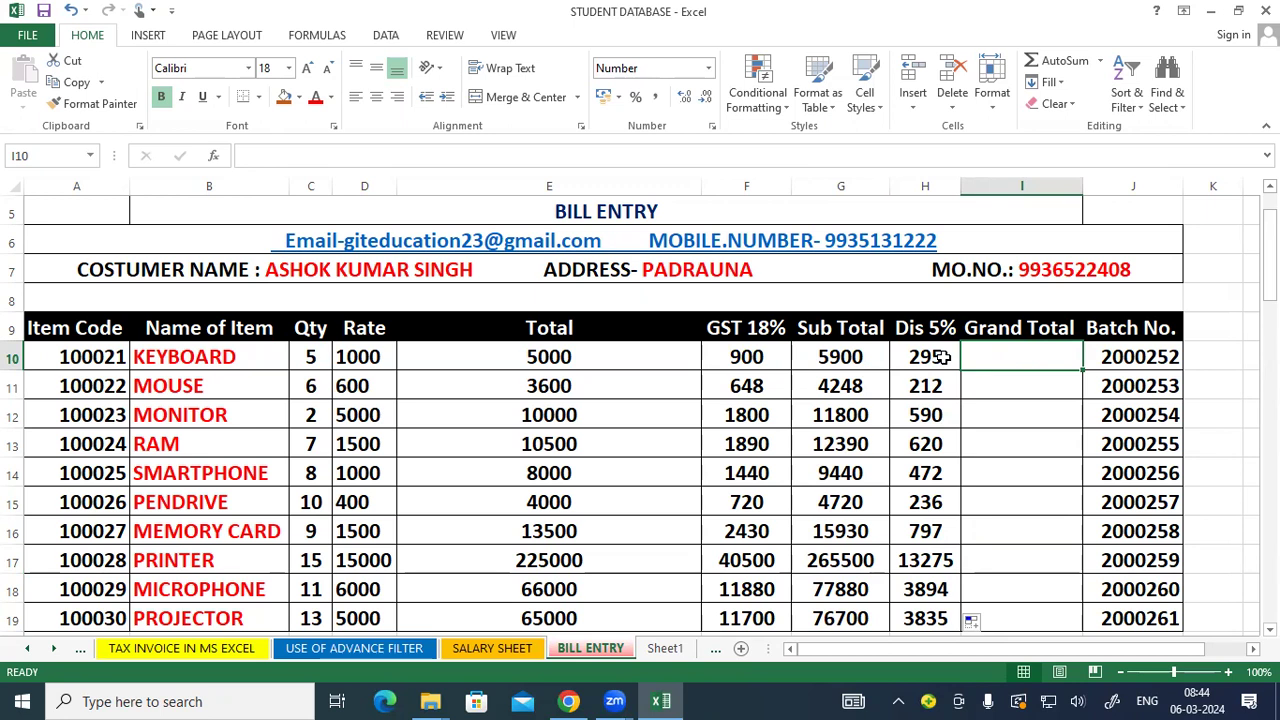
{"action": "type", "text": "="}
{"action": "left_click", "coordinate": [822, 356]}
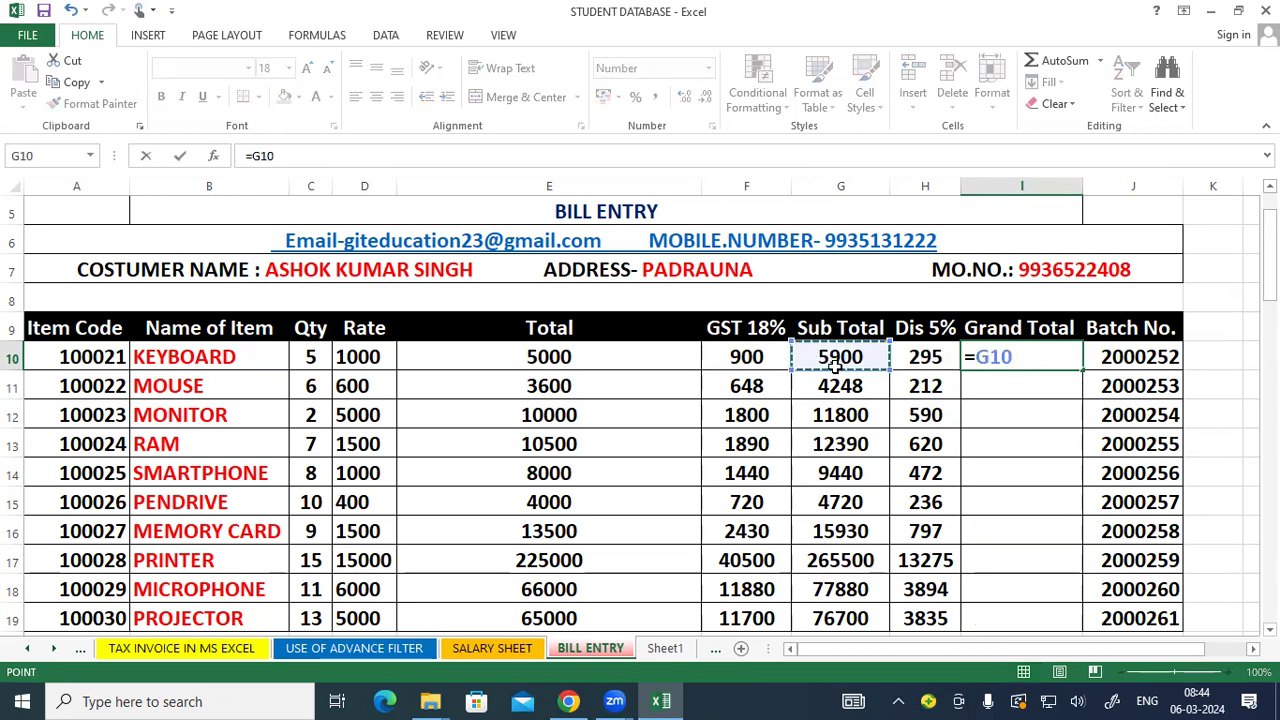
{"action": "type", "text": "-"}
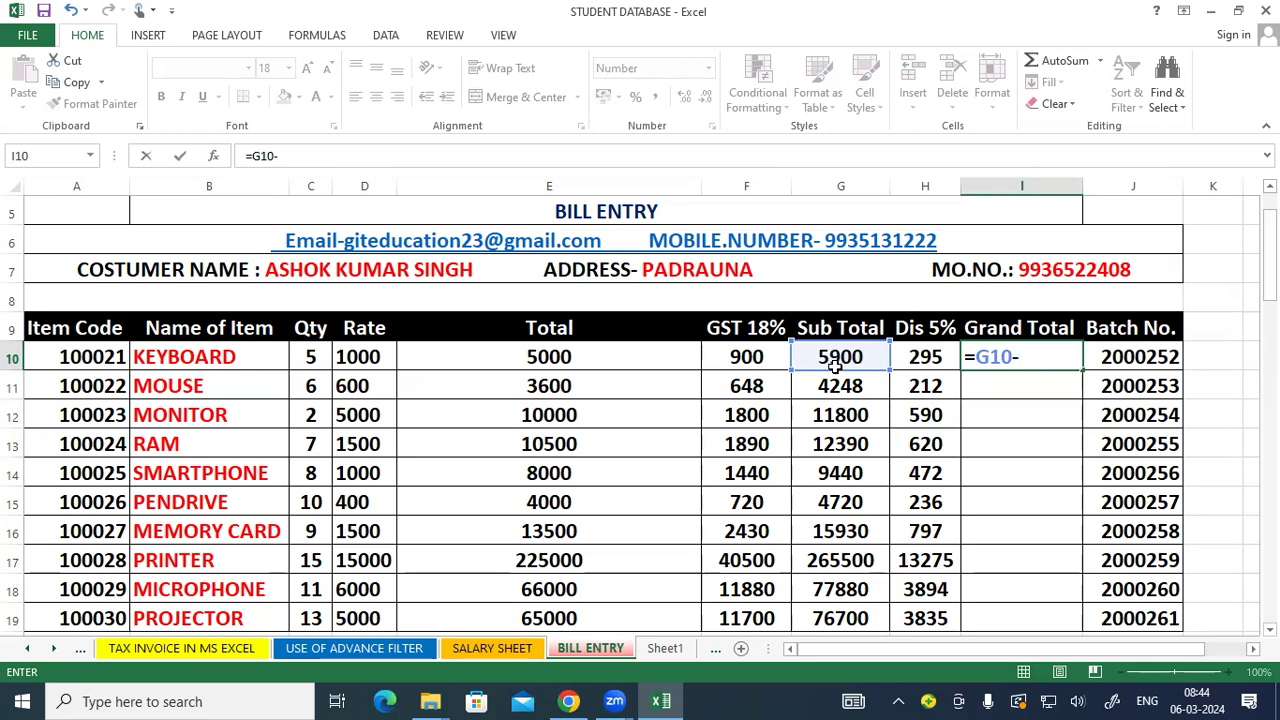
{"action": "left_click", "coordinate": [939, 350]}
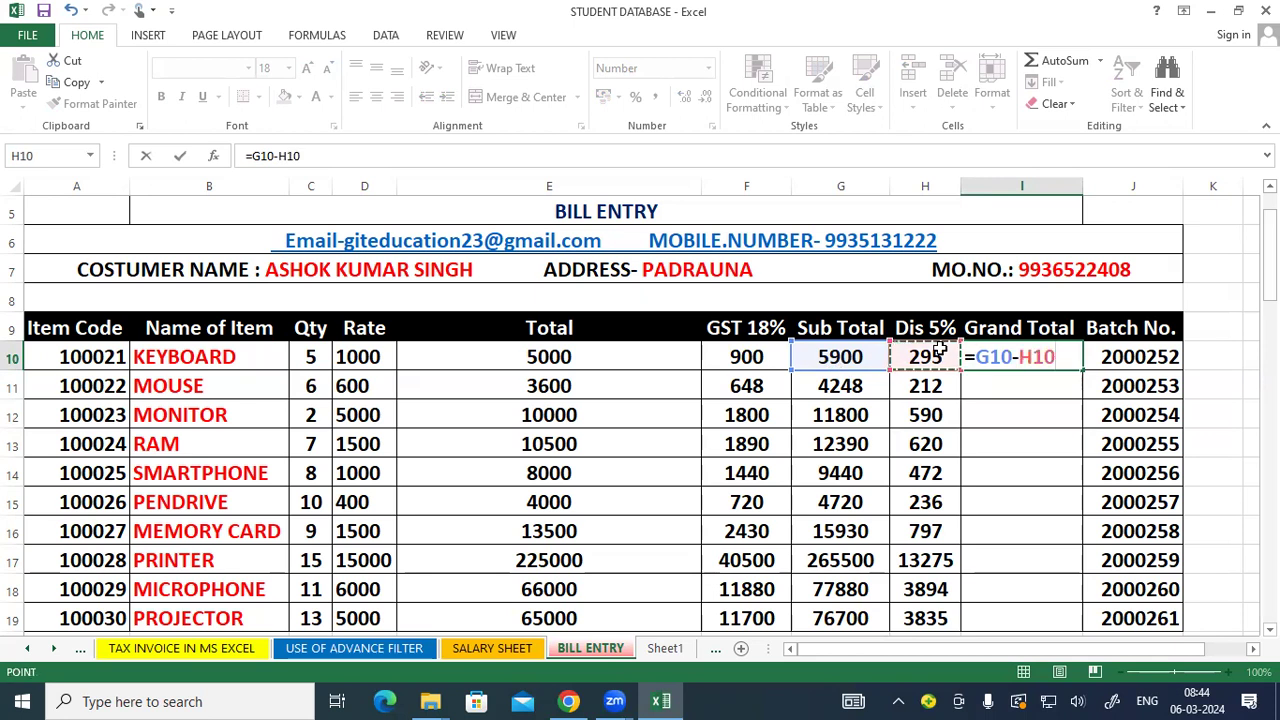
{"action": "key", "text": "Return"}
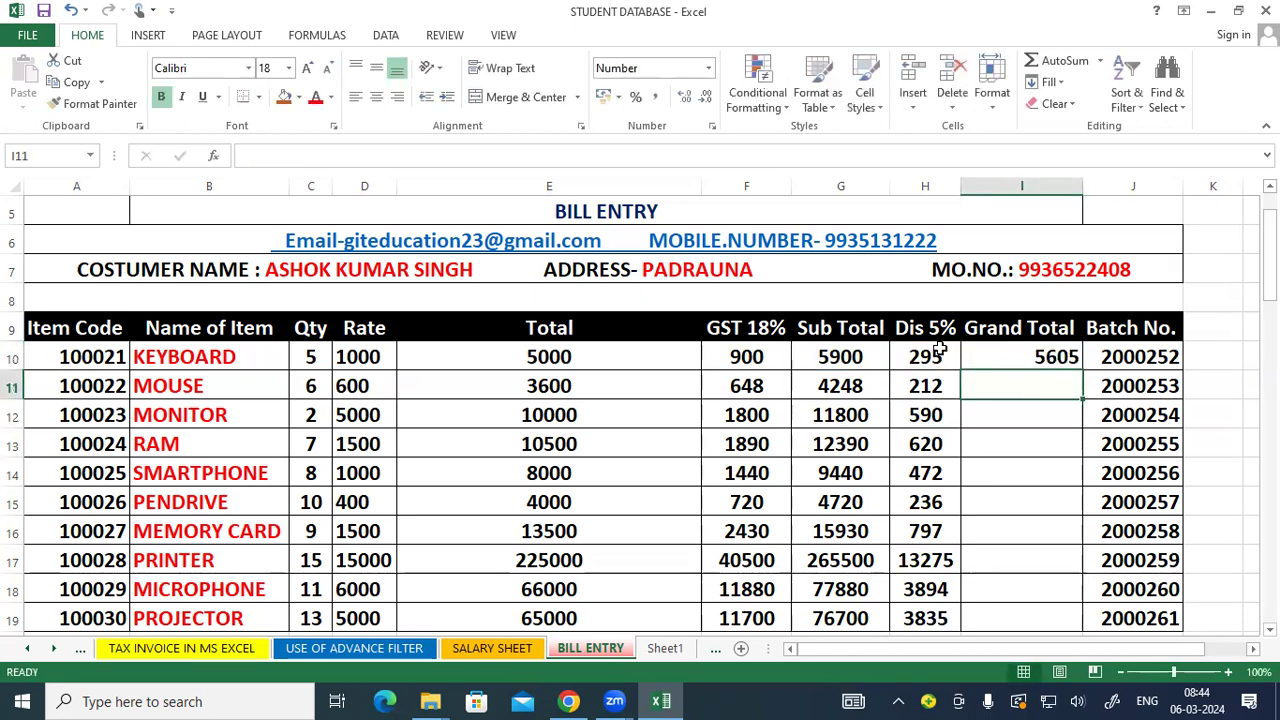
{"action": "left_click", "coordinate": [1053, 347]}
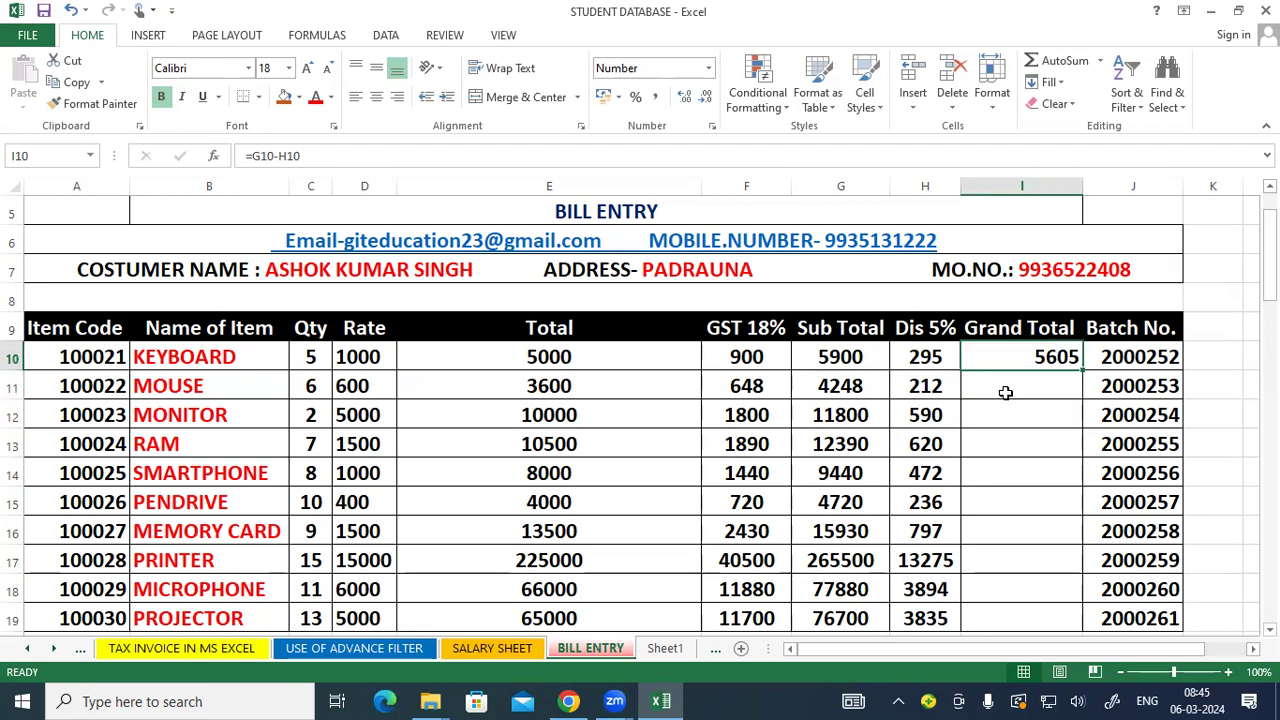
{"action": "double_click", "coordinate": [1082, 370]}
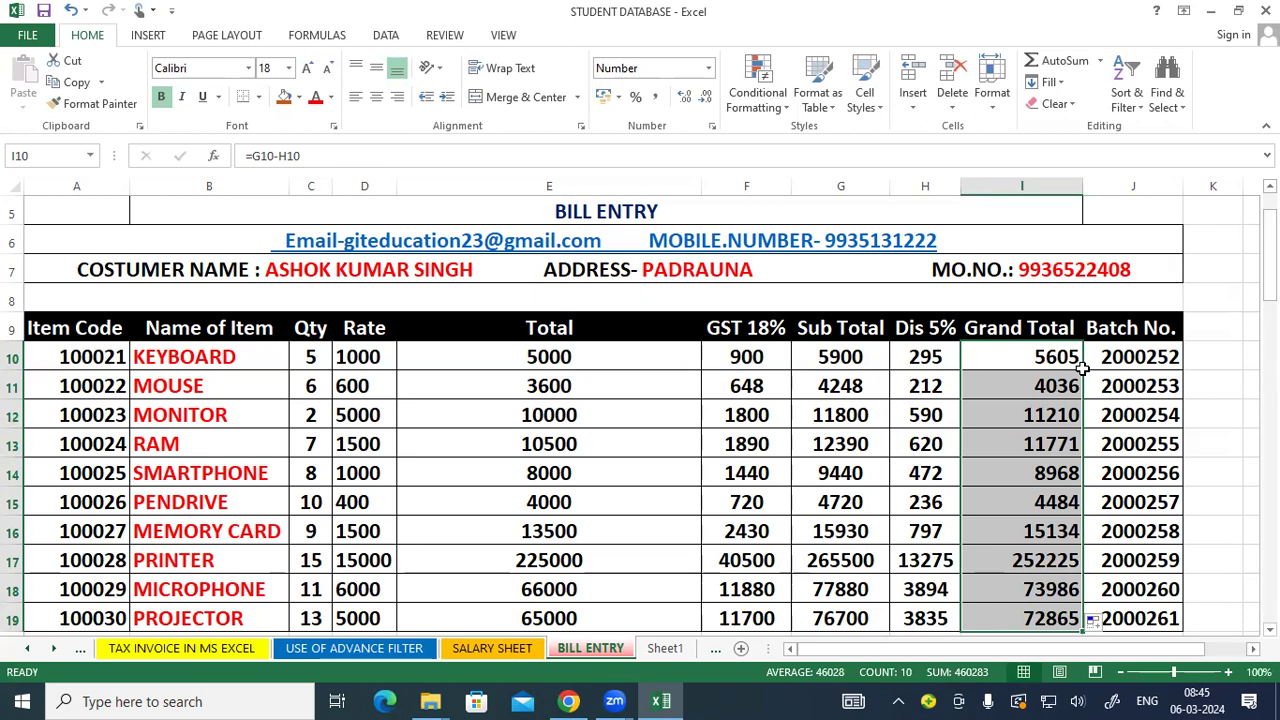
Review the Batch No. and Name of Item columns of the completed item table.
{"action": "left_click_drag", "start_coordinate": [1131, 330], "coordinate": [1143, 612]}
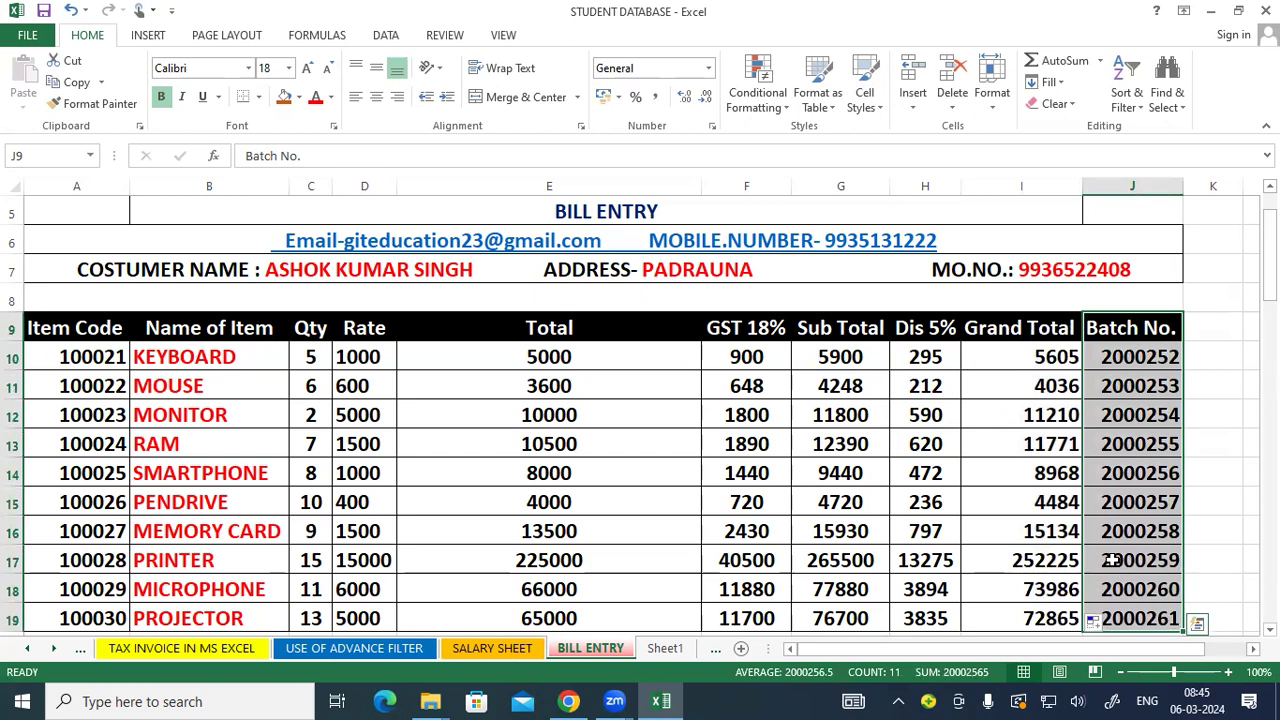
{"action": "left_click", "coordinate": [714, 531]}
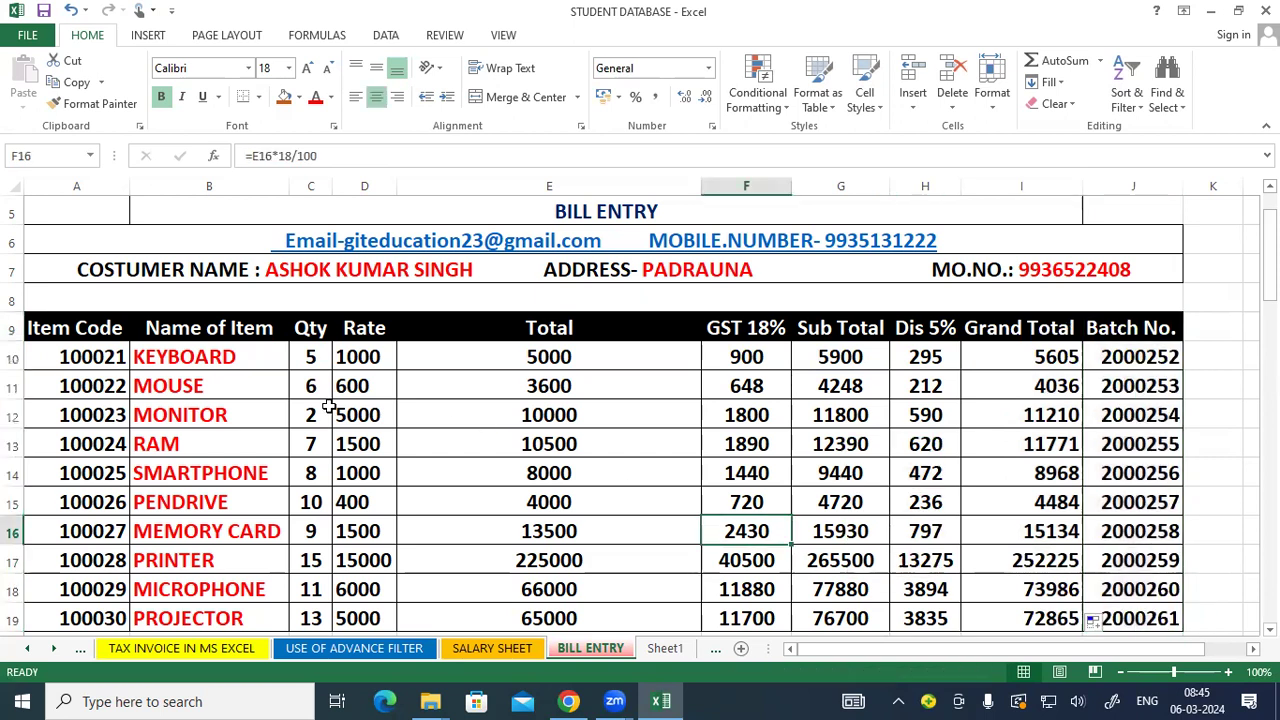
{"action": "left_click_drag", "start_coordinate": [241, 347], "coordinate": [229, 614]}
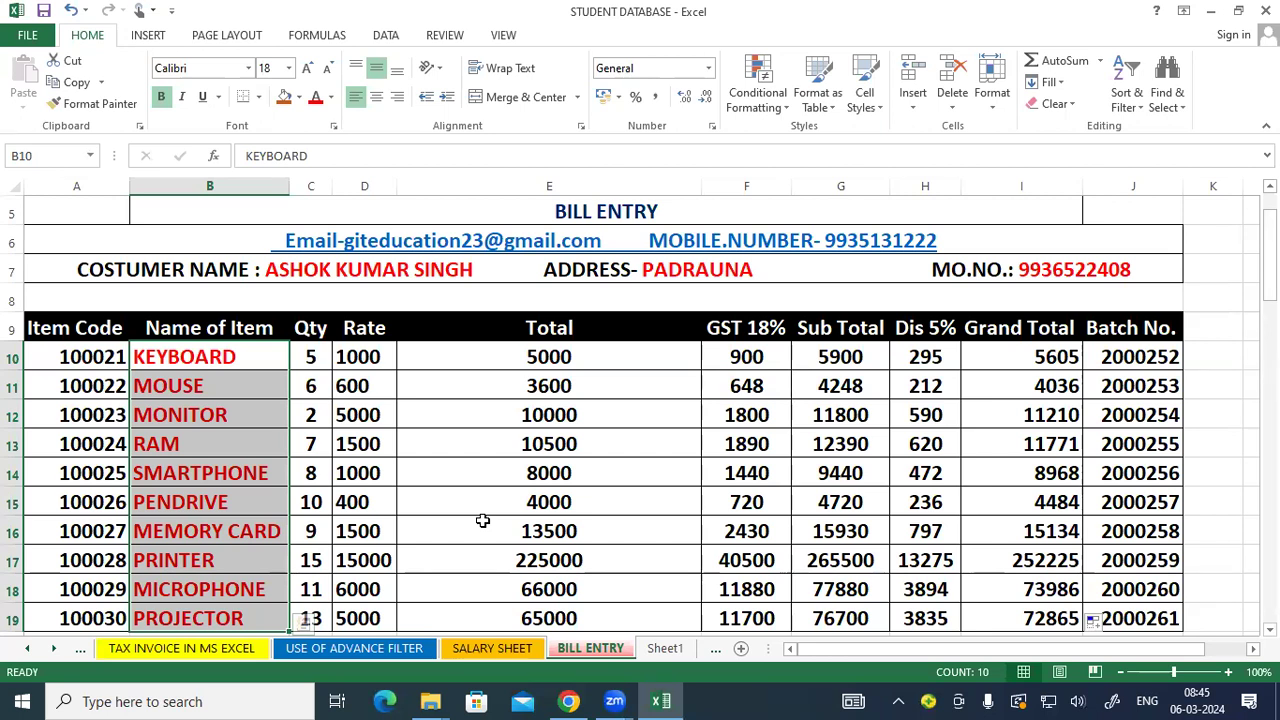
{"action": "left_click", "coordinate": [1155, 336]}
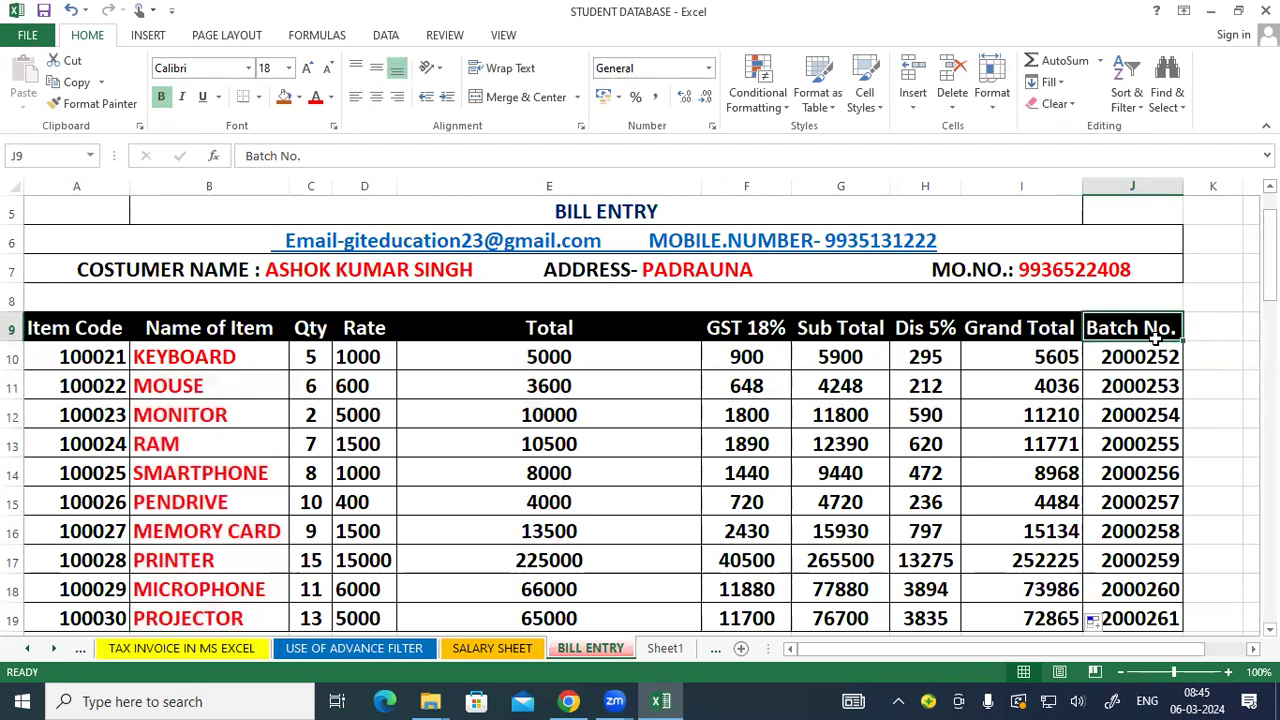
{"action": "left_click", "coordinate": [97, 357]}
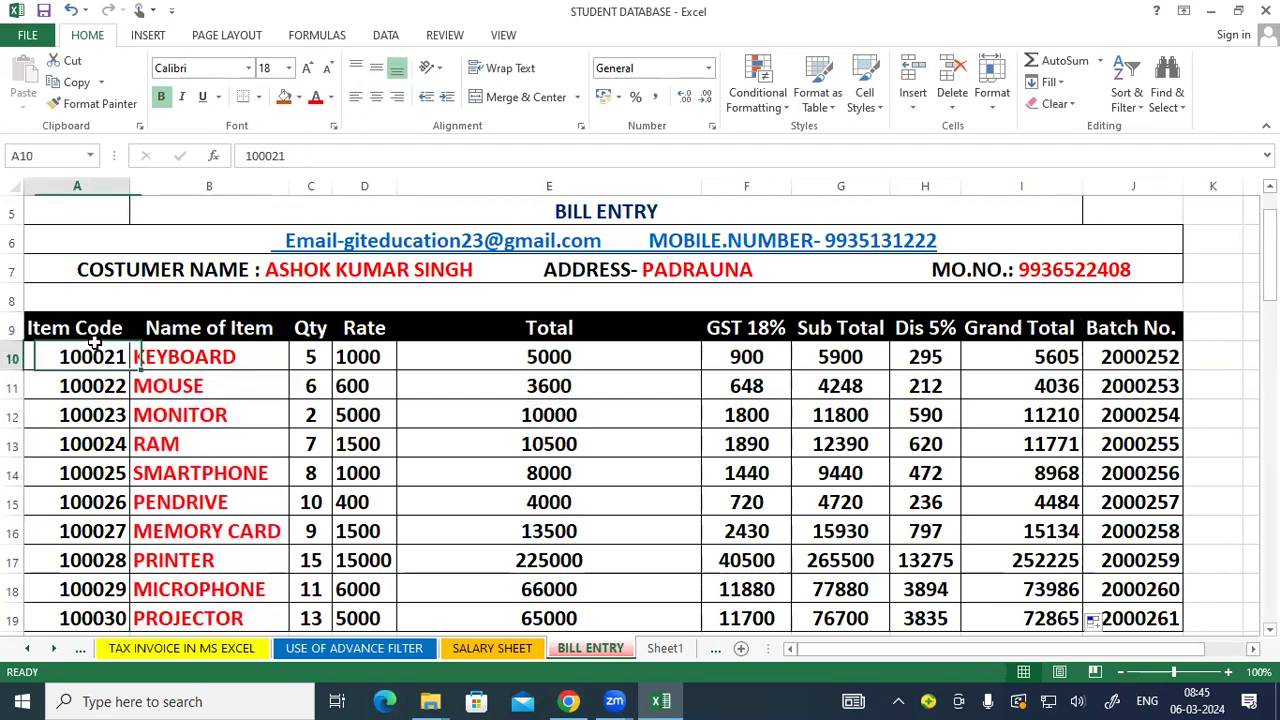
{"action": "left_click", "coordinate": [1152, 412]}
{"action": "left_click", "coordinate": [79, 416]}
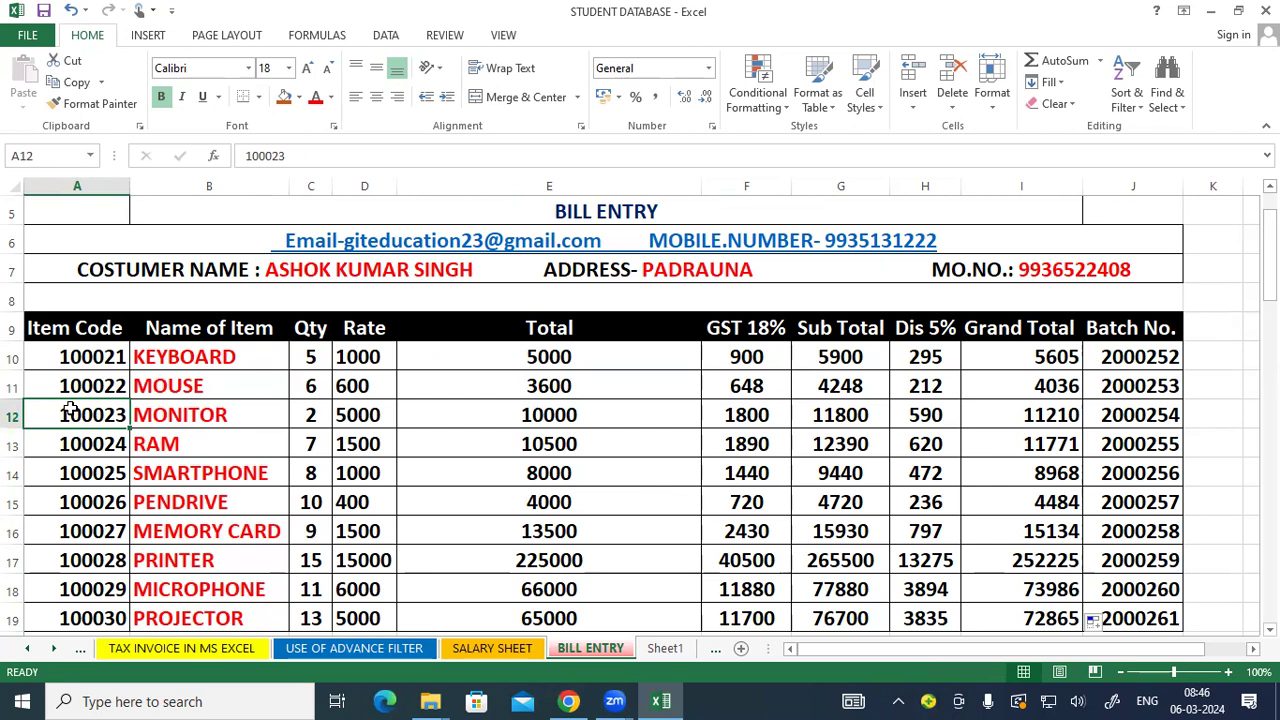
Clear the GST 18% amounts of all items in F10:F19.
{"action": "left_click_drag", "start_coordinate": [740, 356], "coordinate": [706, 617]}
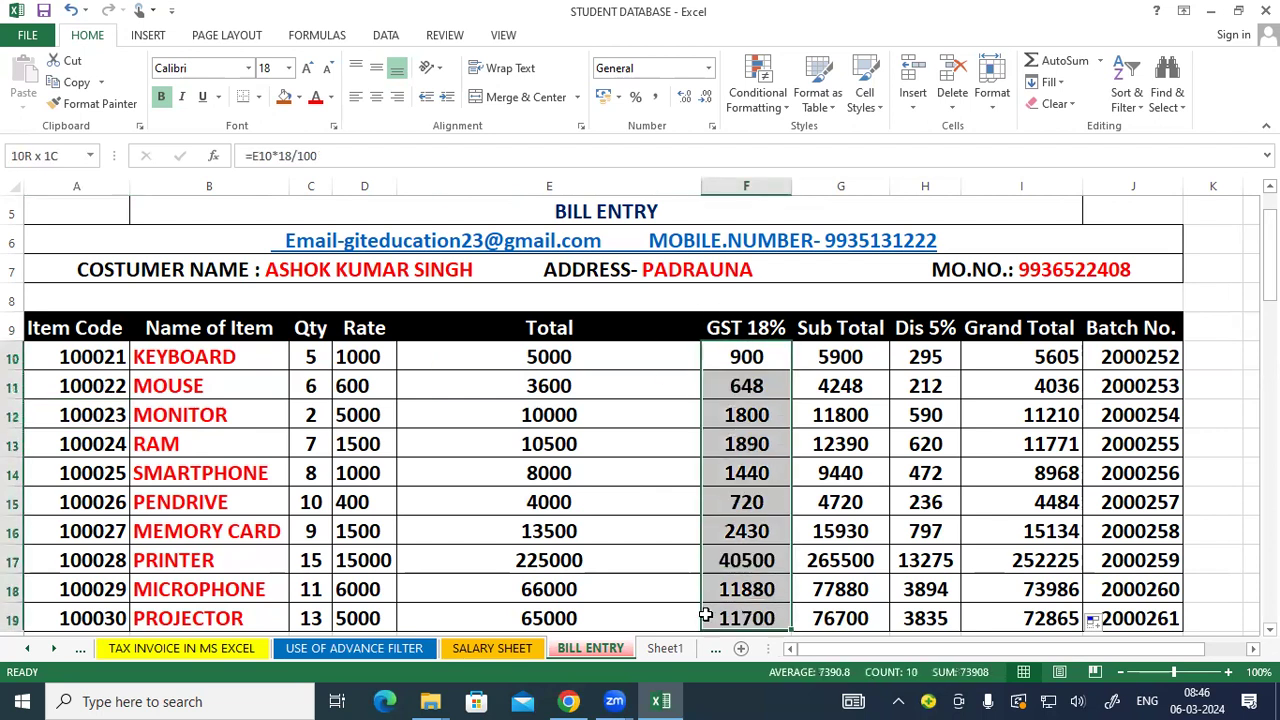
{"action": "key", "text": "Delete"}
{"action": "left_click_drag", "start_coordinate": [1021, 589], "coordinate": [1021, 560]}
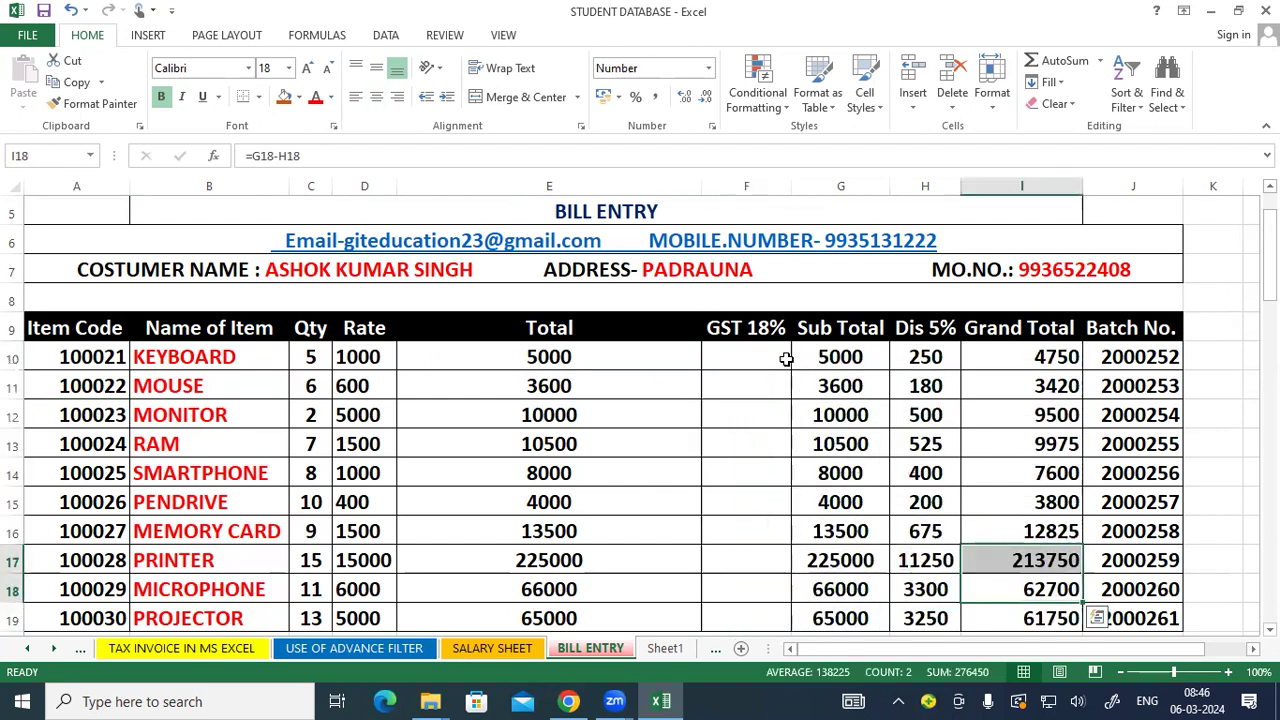
Calculate the KEYBOARD GST 18% amount in F10 as =E10*18/100 and fill the formula down to row 19.
{"action": "left_click", "coordinate": [756, 354]}
{"action": "type", "text": "="}
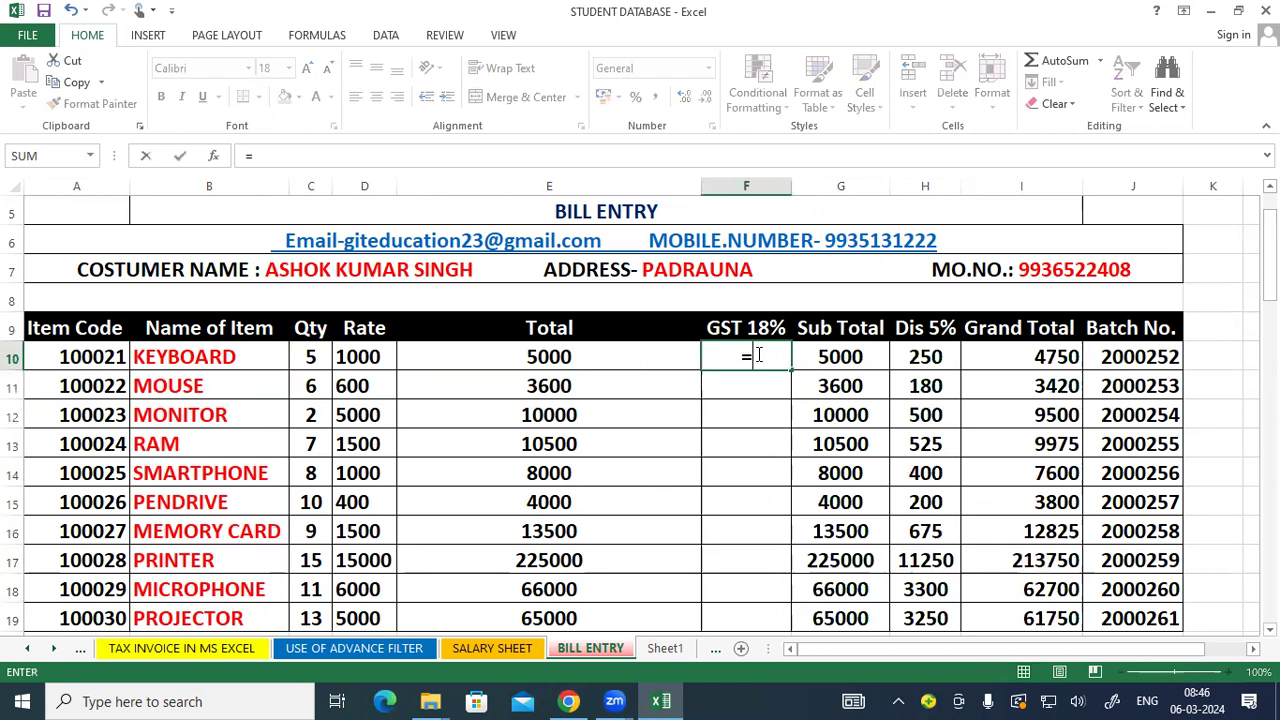
{"action": "left_click", "coordinate": [568, 355]}
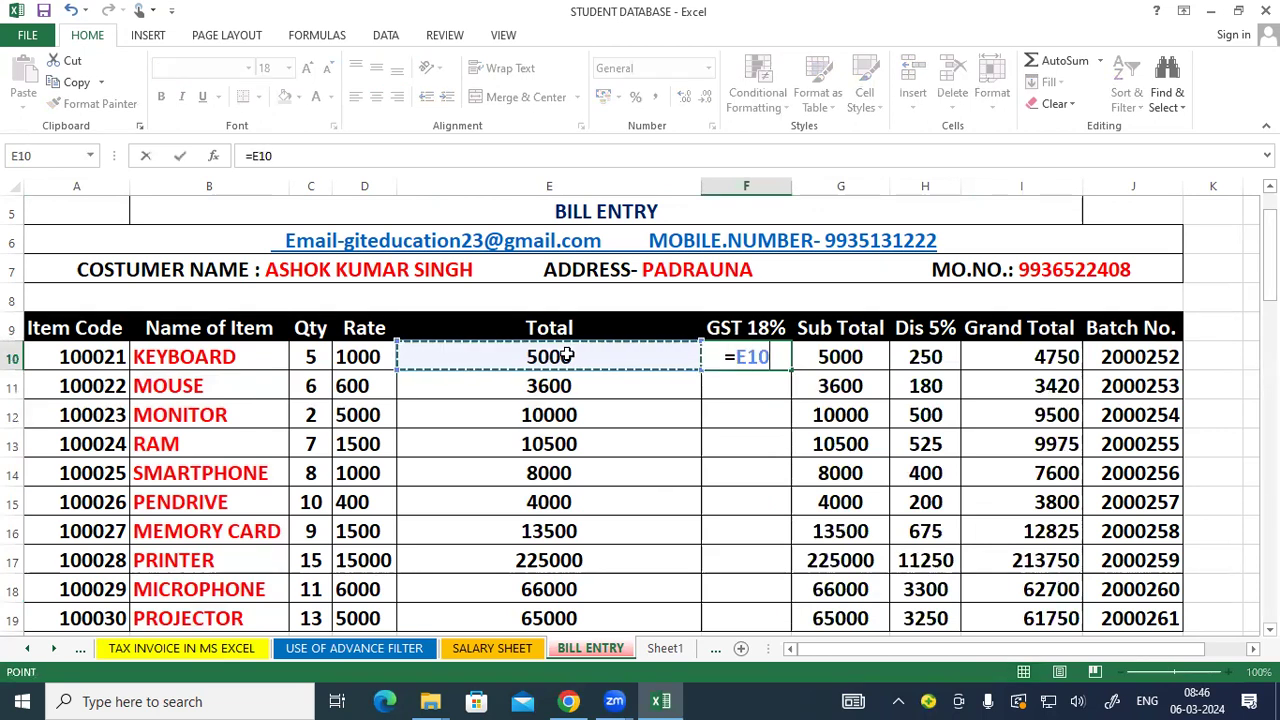
{"action": "type", "text": "*"}
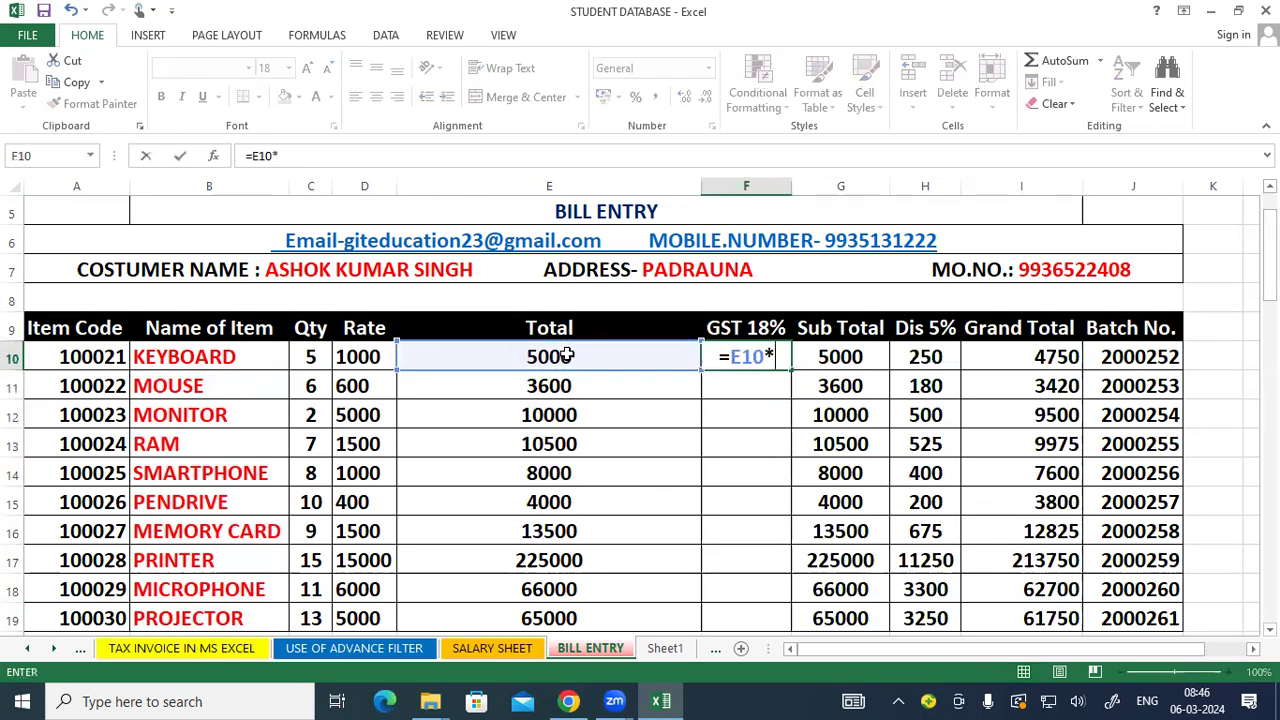
{"action": "type", "text": "18/100"}
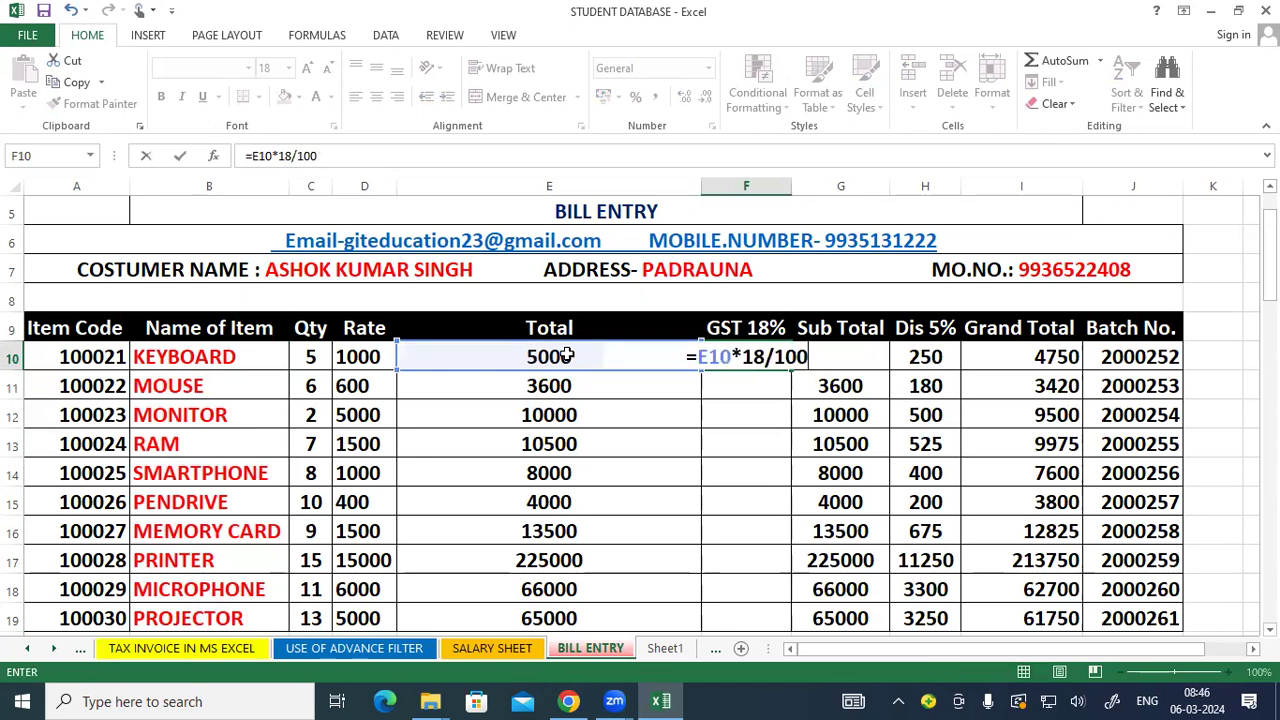
{"action": "key", "text": "Return"}
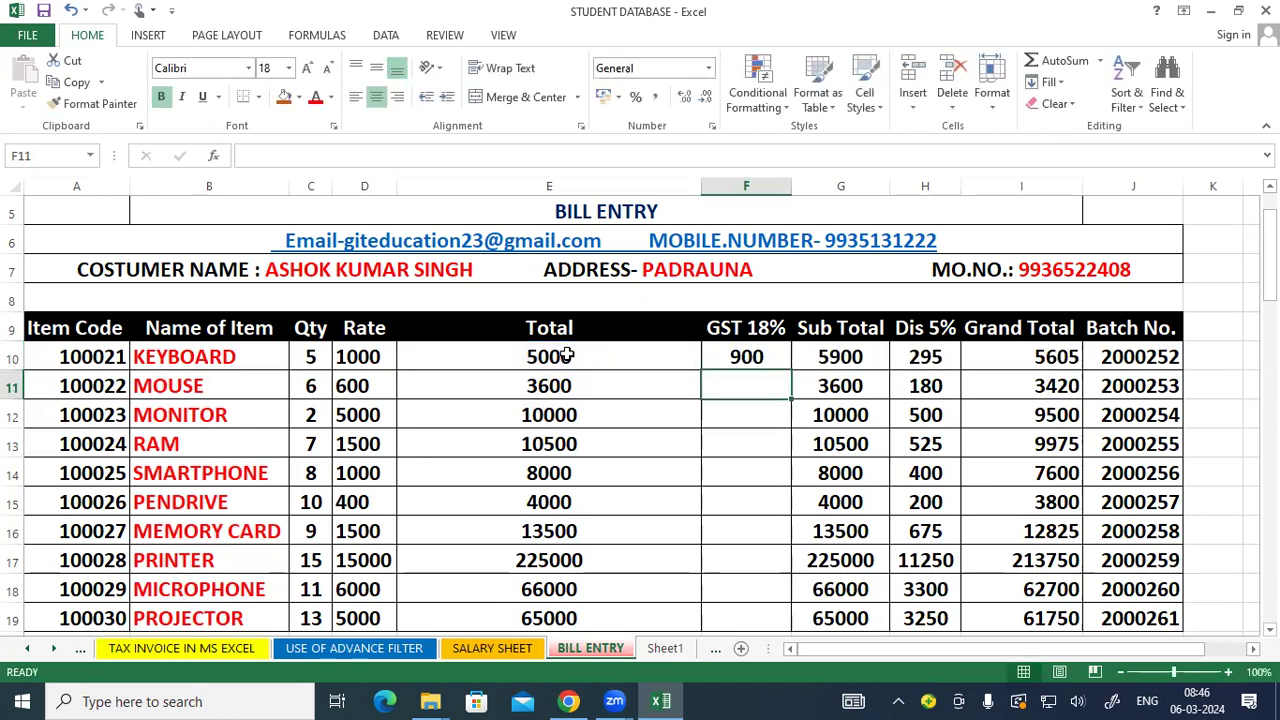
{"action": "left_click", "coordinate": [750, 357]}
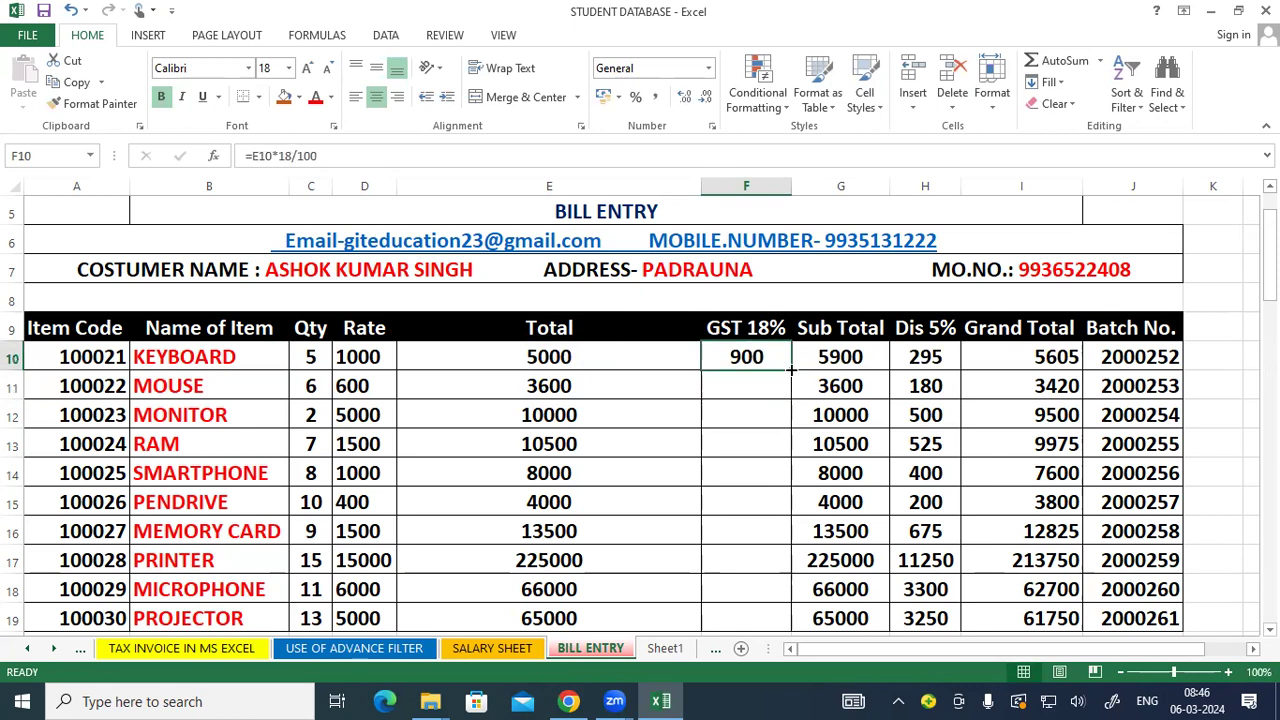
{"action": "double_click", "coordinate": [792, 368]}
{"action": "left_click", "coordinate": [666, 417]}
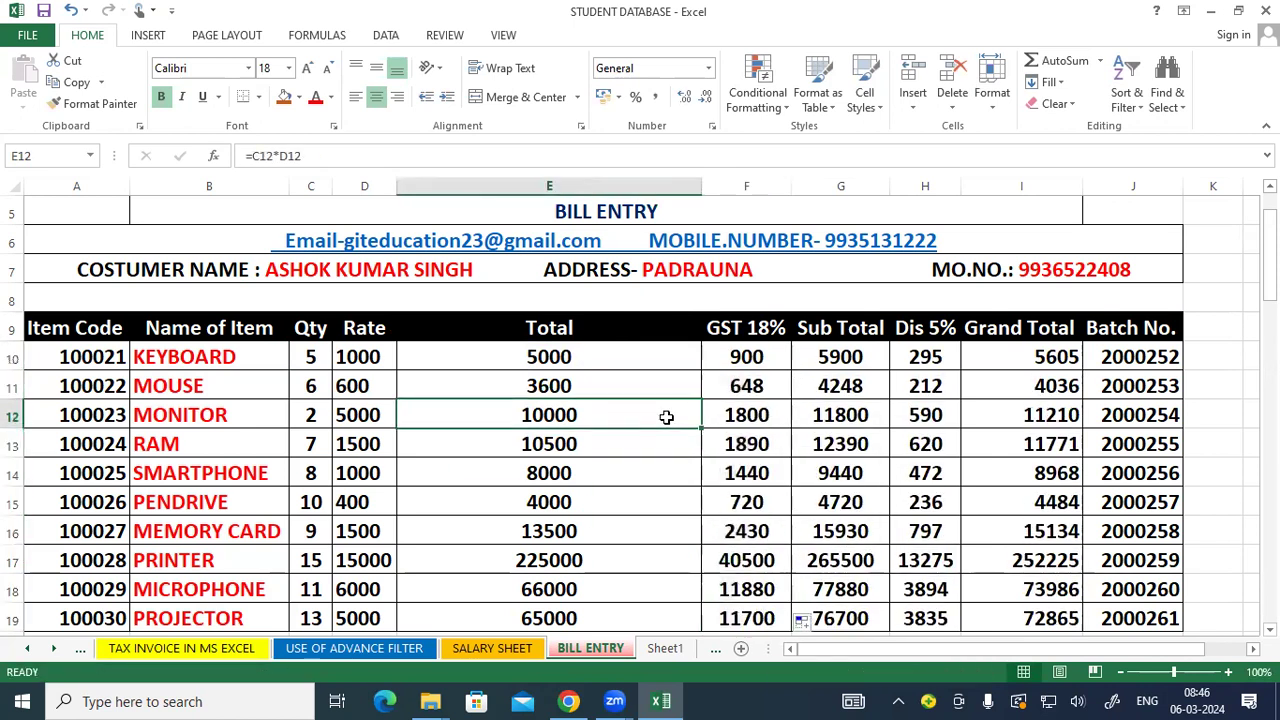